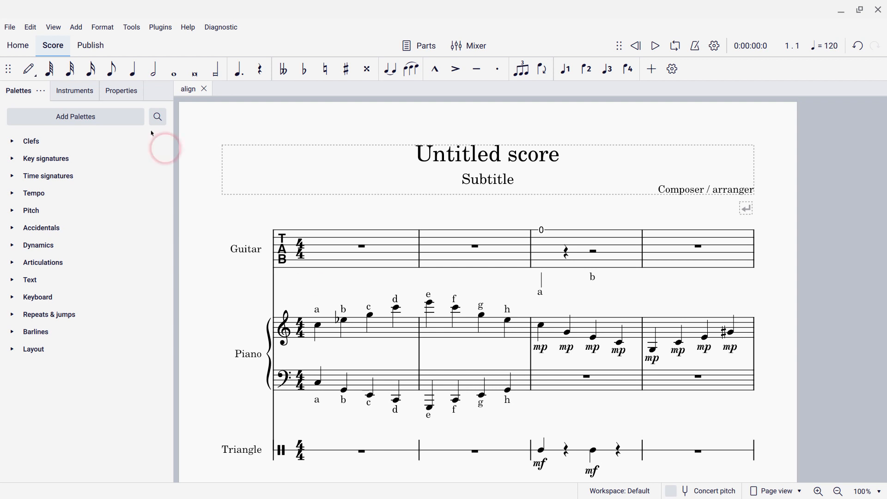
Open the plugin manager and enable the Add Courtesy Accidentals plugin.
{"action": "left_click", "coordinate": [169, 32]}
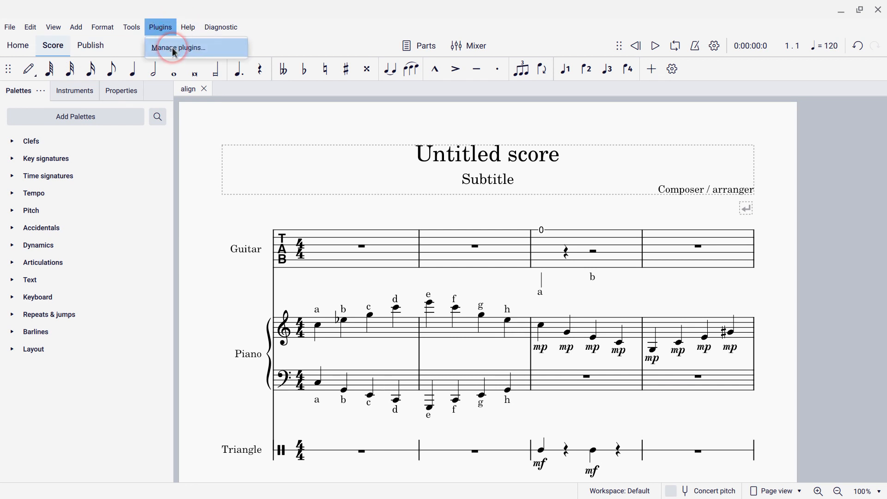
{"action": "left_click", "coordinate": [175, 49]}
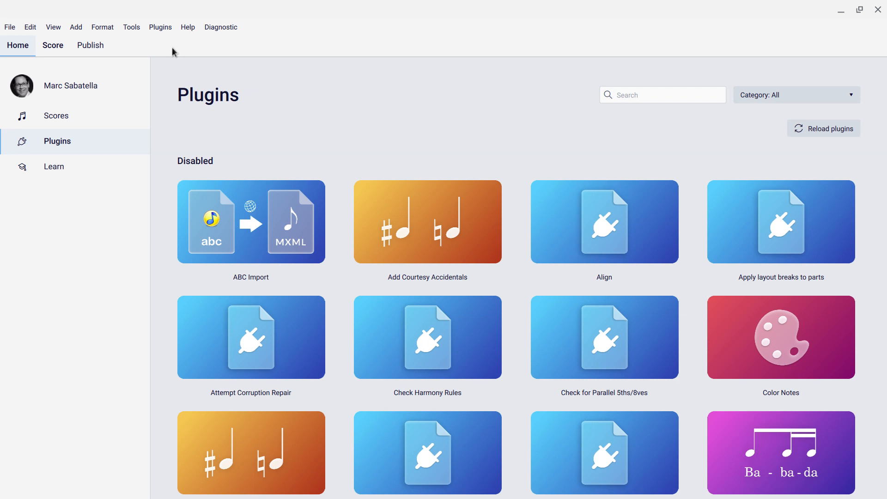
{"action": "scroll", "coordinate": [434, 185], "scroll_direction": "down", "scroll_amount": 5}
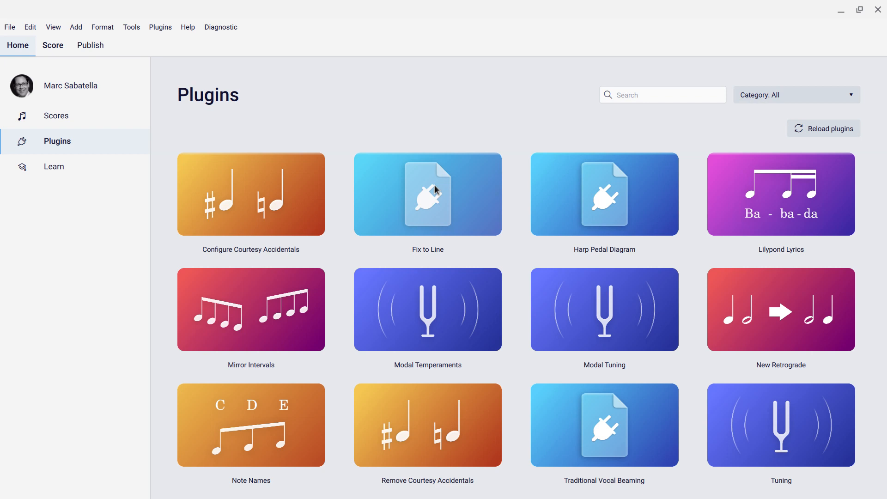
{"action": "left_click", "coordinate": [452, 225]}
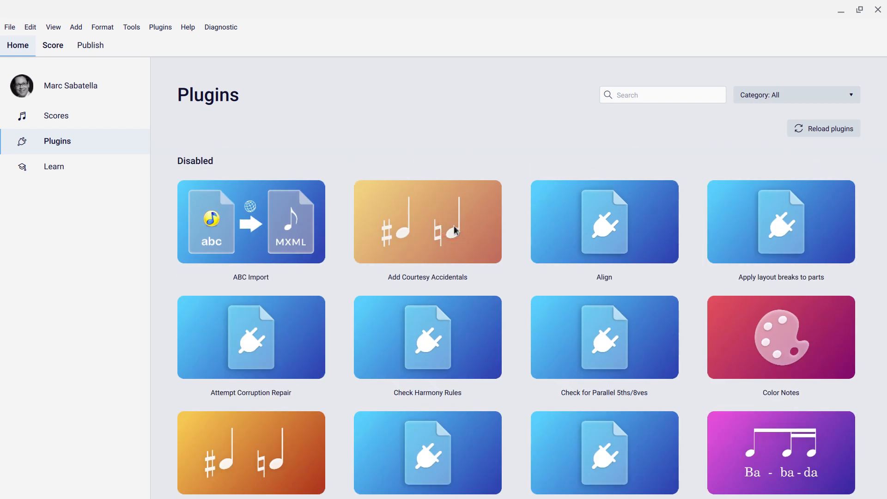
{"action": "left_click", "coordinate": [432, 228]}
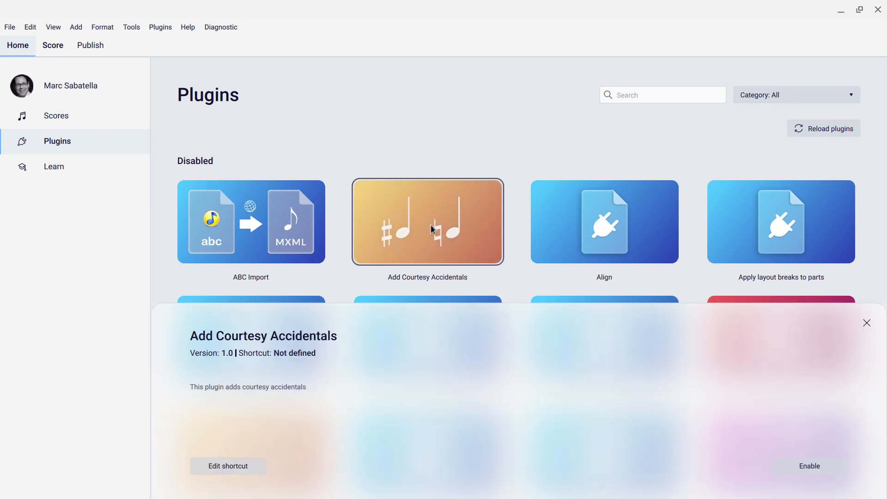
{"action": "left_click", "coordinate": [433, 227]}
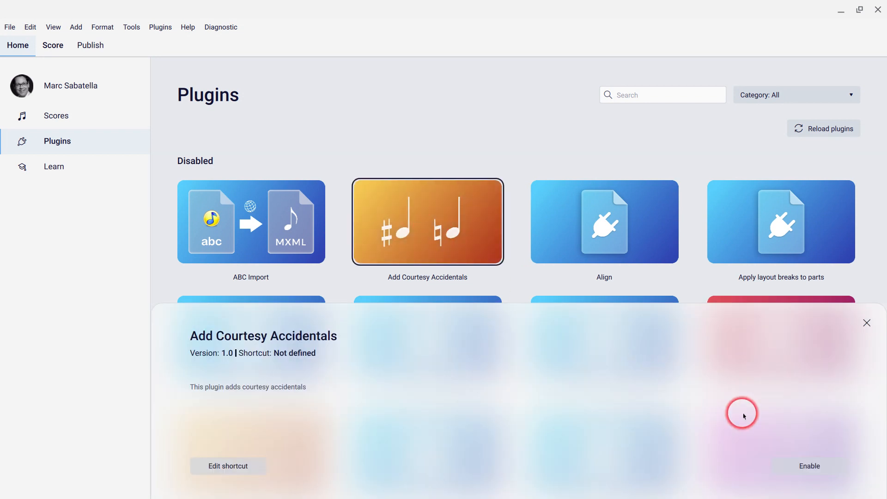
{"action": "left_click", "coordinate": [820, 467]}
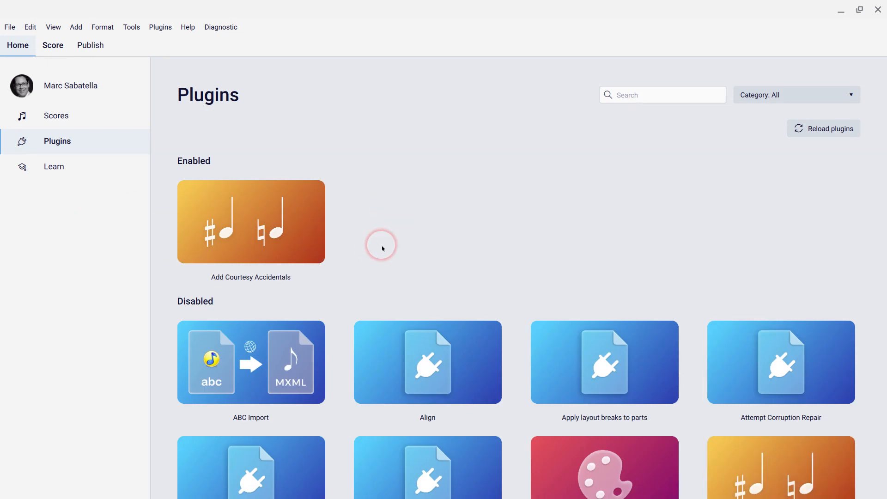
Enable the Remove Courtesy Accidentals plugin as well.
{"action": "scroll", "coordinate": [382, 248], "scroll_direction": "down", "scroll_amount": 10}
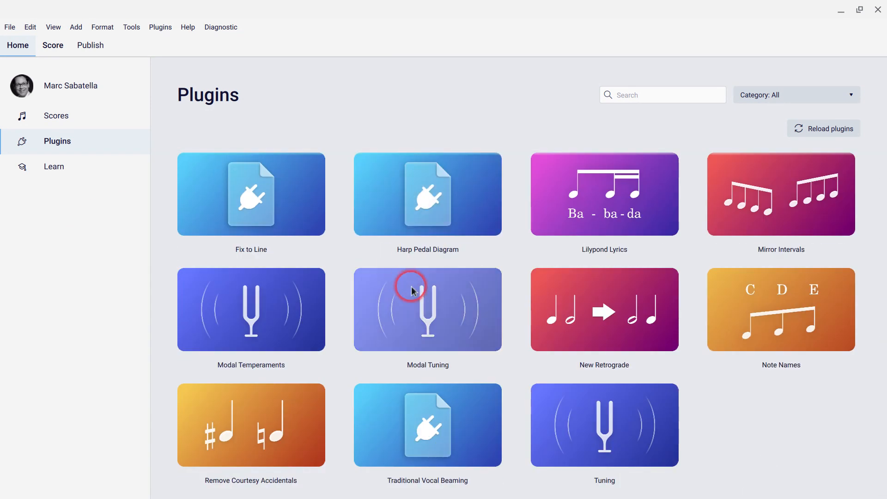
{"action": "left_click", "coordinate": [255, 418]}
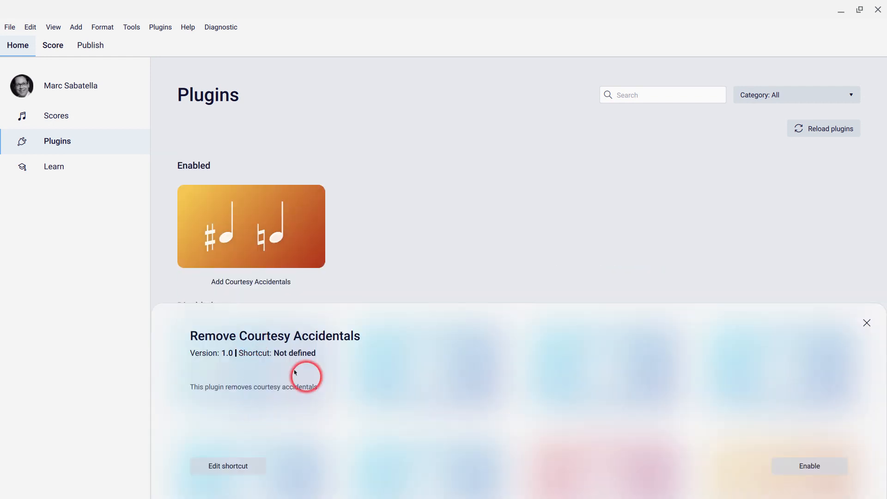
{"action": "left_click", "coordinate": [805, 469]}
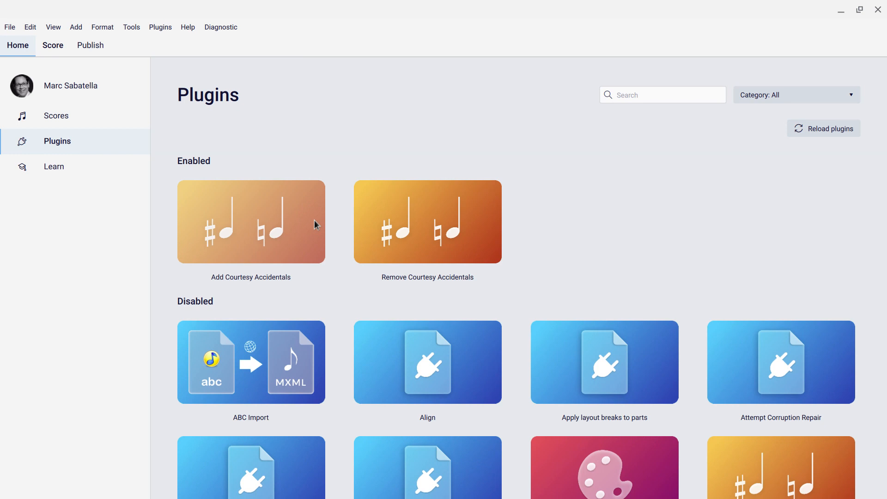
Return to the score, select all of it and run the Add Courtesy Accidentals plugin on the selection.
{"action": "left_click", "coordinate": [57, 49]}
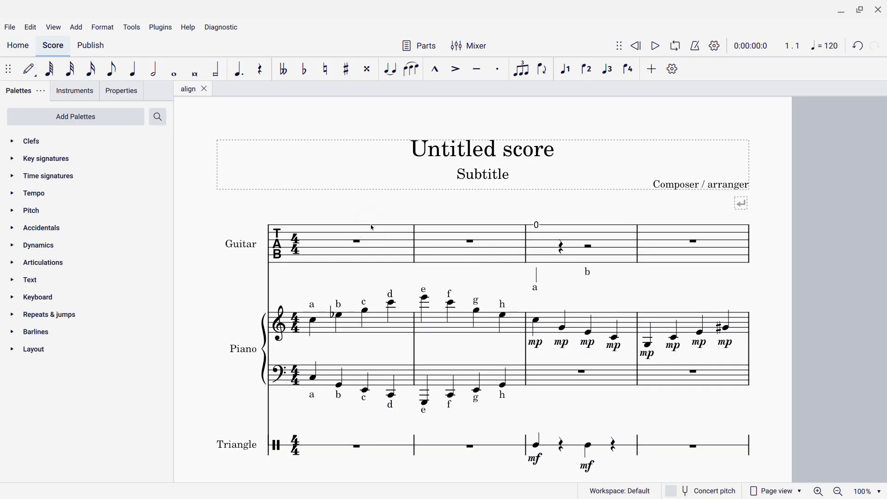
{"action": "scroll", "coordinate": [374, 227], "scroll_direction": "down", "scroll_amount": 4}
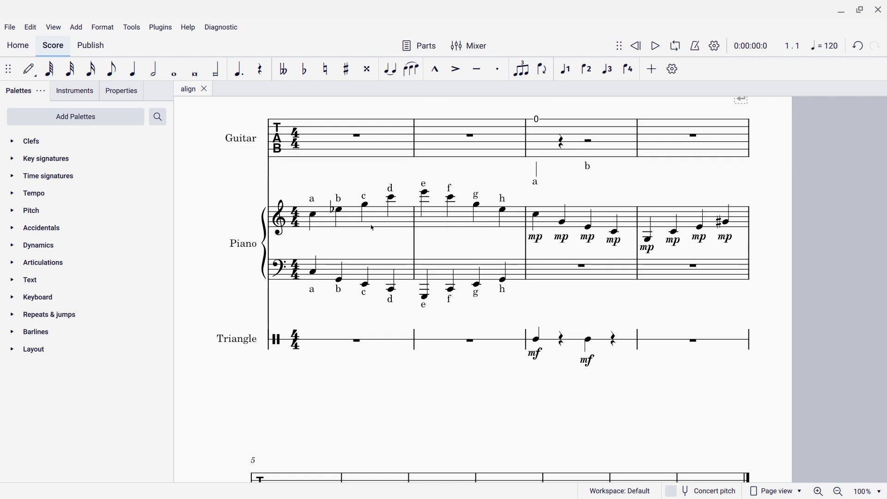
{"action": "key", "text": "ctrl+a"}
{"action": "scroll", "coordinate": [373, 228], "scroll_direction": "up", "scroll_amount": 3}
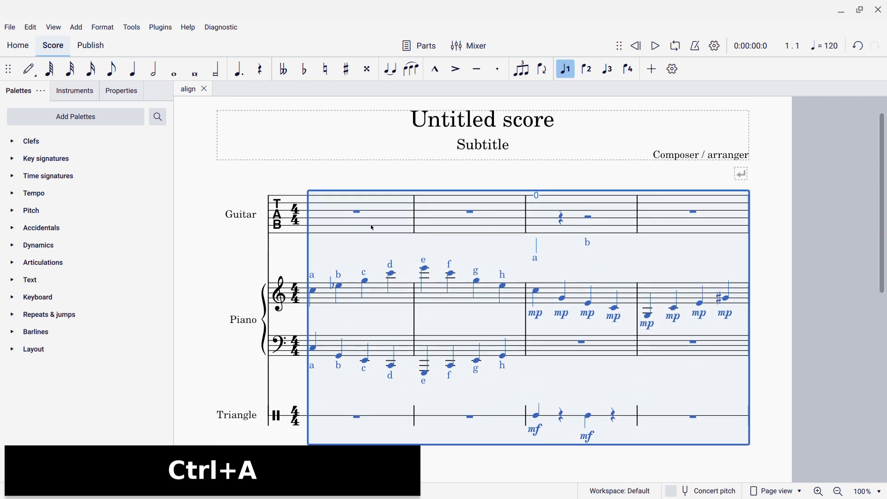
{"action": "scroll", "coordinate": [372, 228], "scroll_direction": "down", "scroll_amount": 1}
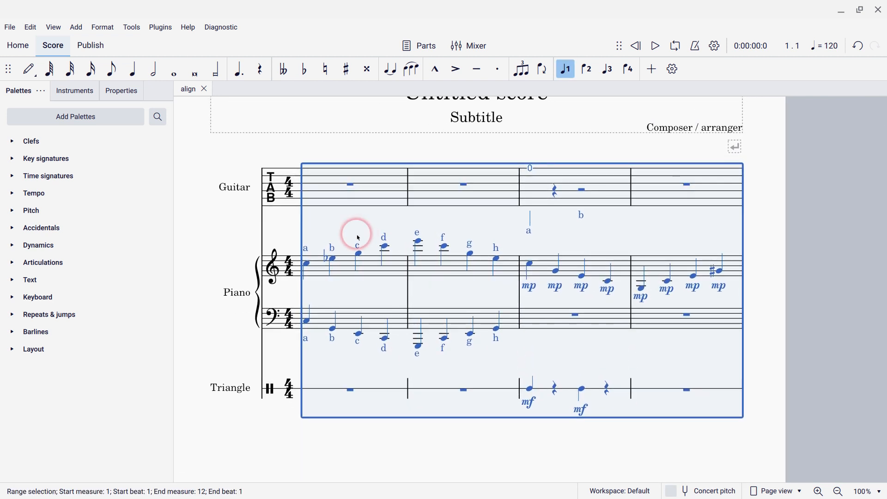
{"action": "left_click", "coordinate": [163, 27]}
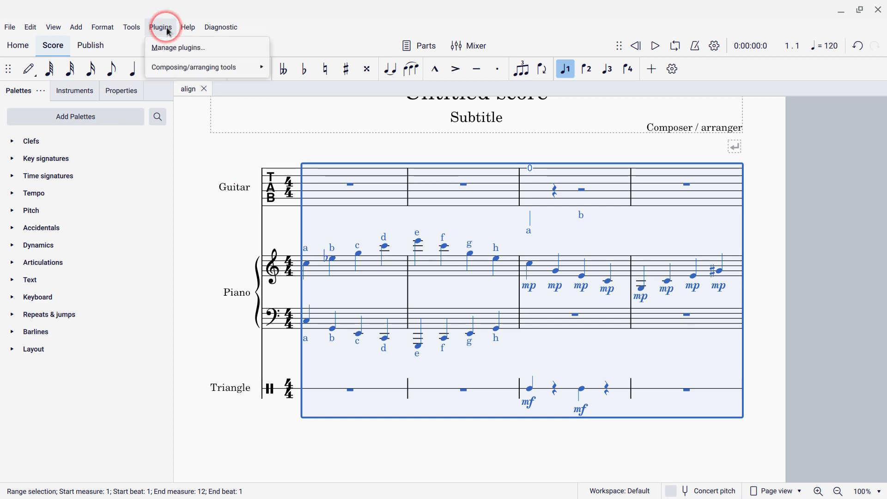
{"action": "mouse_move", "coordinate": [176, 67]}
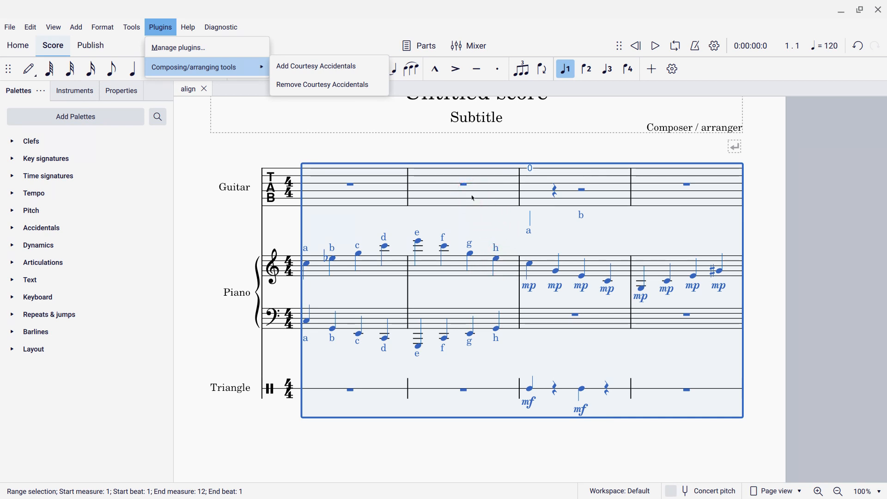
{"action": "left_click", "coordinate": [308, 69]}
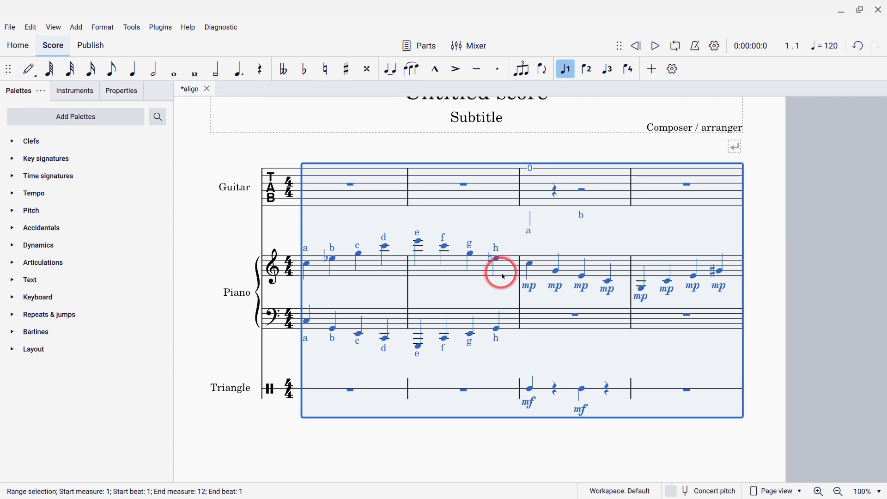
{"action": "left_click", "coordinate": [472, 294]}
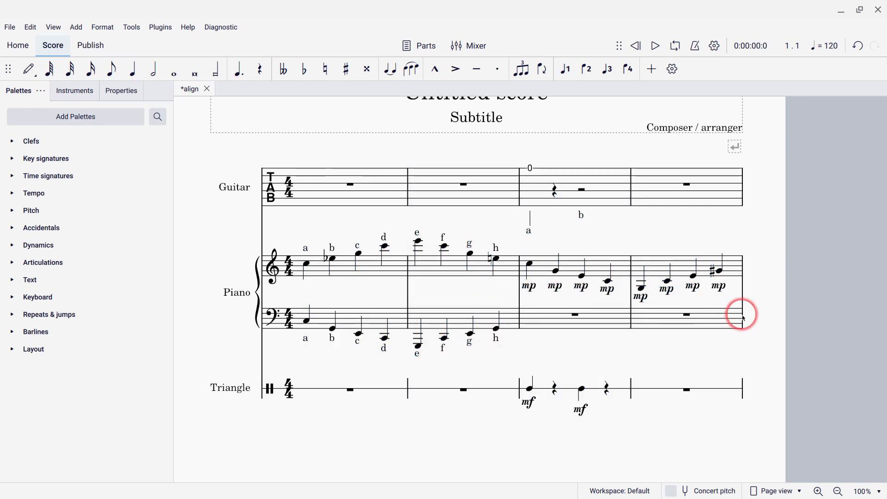
Run the Remove Courtesy Accidentals plugin on the entire score, then clear the selection.
{"action": "scroll", "coordinate": [742, 317], "scroll_direction": "down", "scroll_amount": 1}
{"action": "scroll", "coordinate": [742, 317], "scroll_direction": "down", "scroll_amount": 1}
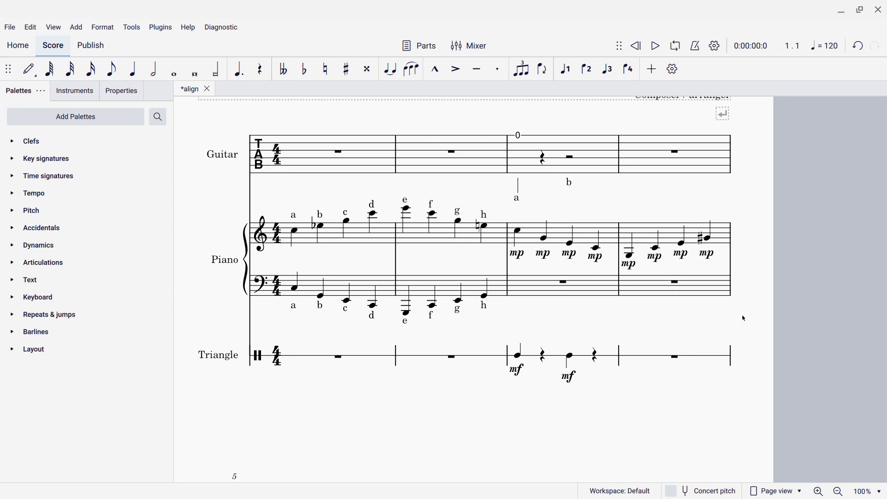
{"action": "scroll", "coordinate": [709, 239], "scroll_direction": "down", "scroll_amount": 5}
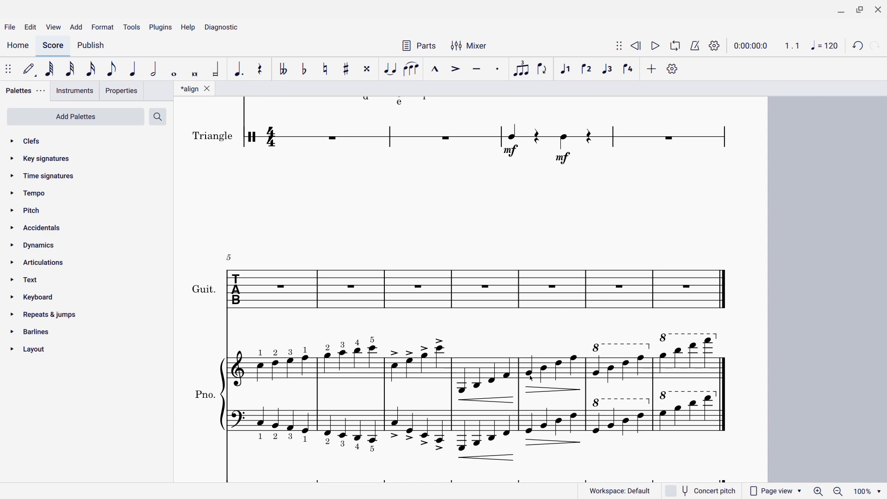
{"action": "scroll", "coordinate": [531, 378], "scroll_direction": "up", "scroll_amount": 10}
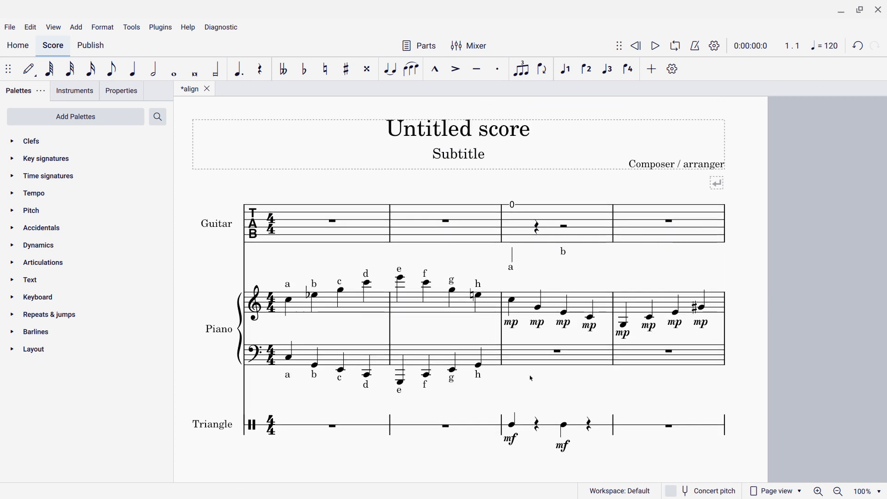
{"action": "key", "text": "ctrl+a"}
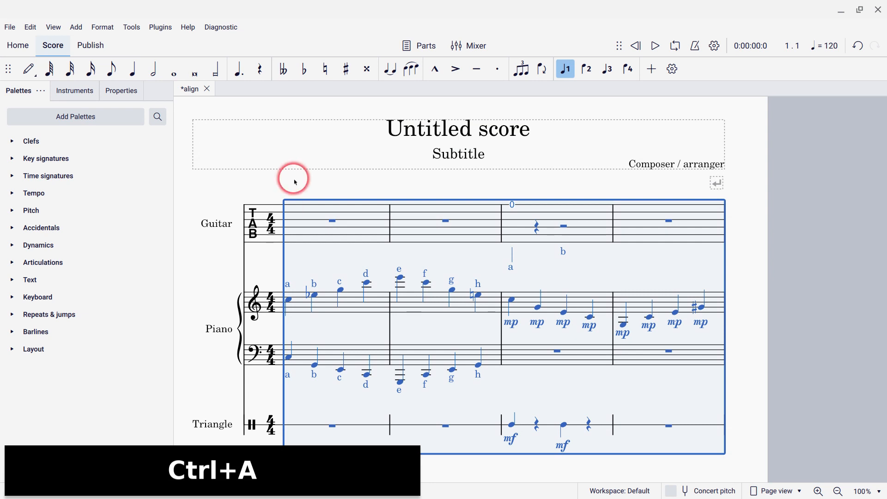
{"action": "left_click", "coordinate": [160, 28]}
{"action": "mouse_move", "coordinate": [198, 67]}
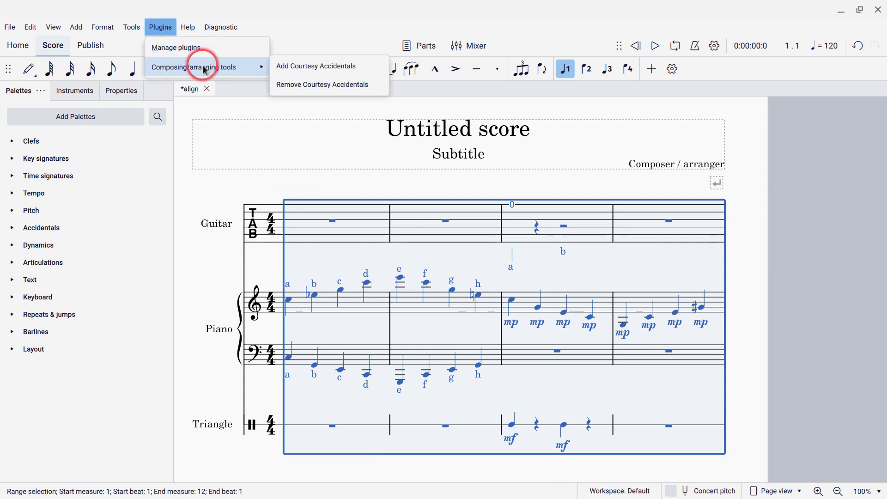
{"action": "left_click", "coordinate": [300, 86]}
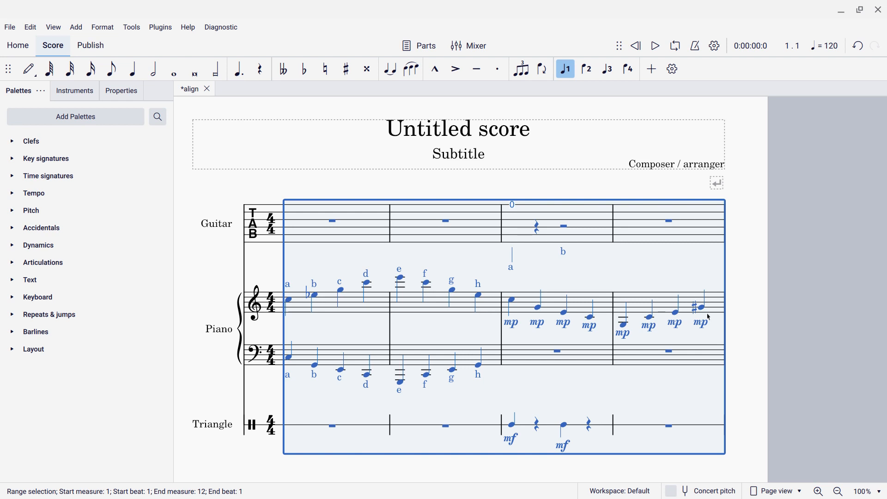
{"action": "left_click", "coordinate": [442, 187]}
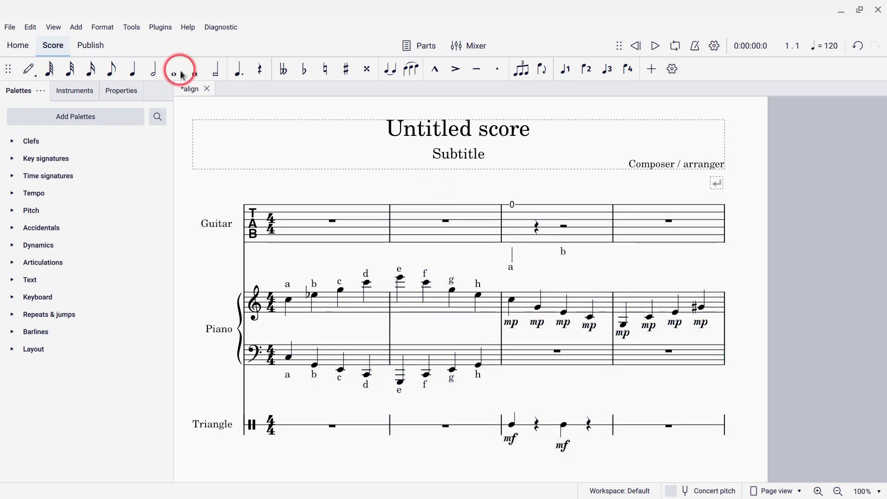
Assign Y as the keyboard shortcut of the Add Courtesy Accidentals plugin and apply the preferences.
{"action": "left_click", "coordinate": [165, 31]}
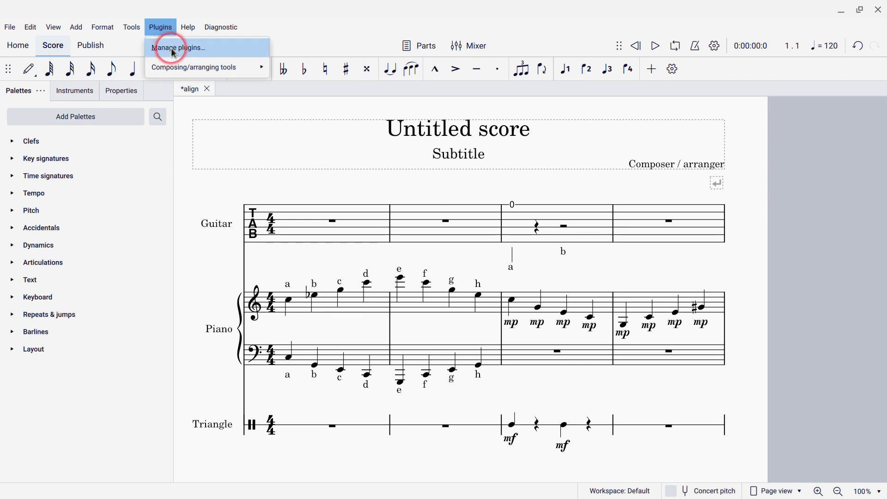
{"action": "left_click", "coordinate": [170, 48]}
{"action": "left_click", "coordinate": [207, 155]}
{"action": "left_click", "coordinate": [252, 229]}
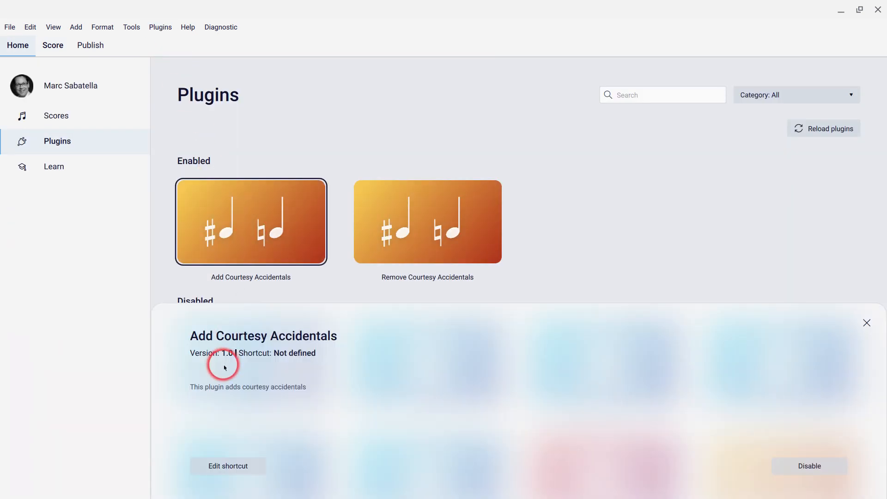
{"action": "left_click", "coordinate": [218, 466]}
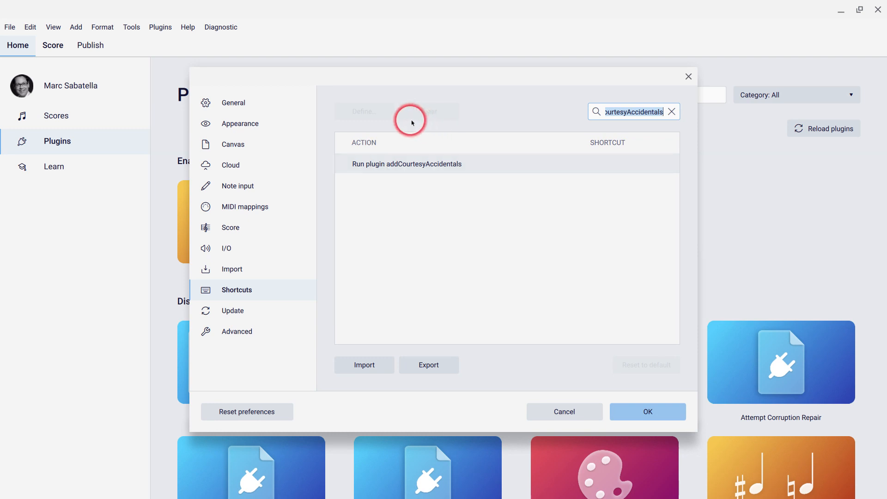
{"action": "left_click", "coordinate": [383, 168]}
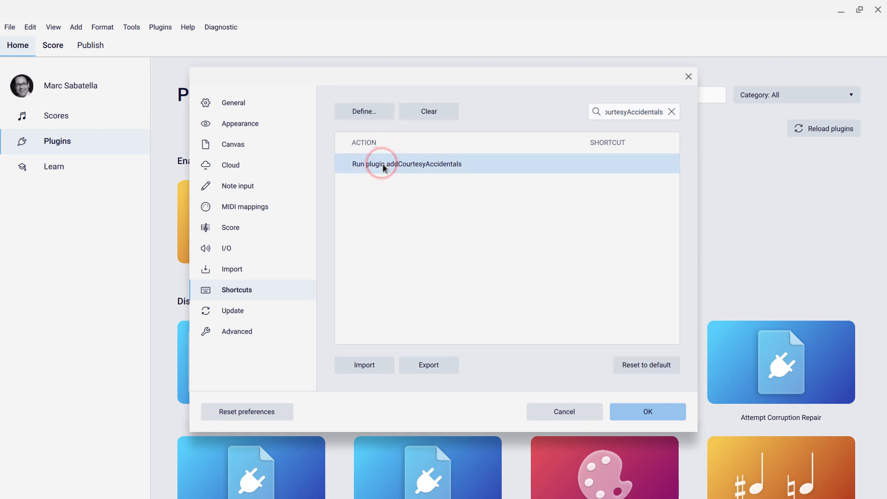
{"action": "left_click", "coordinate": [362, 112]}
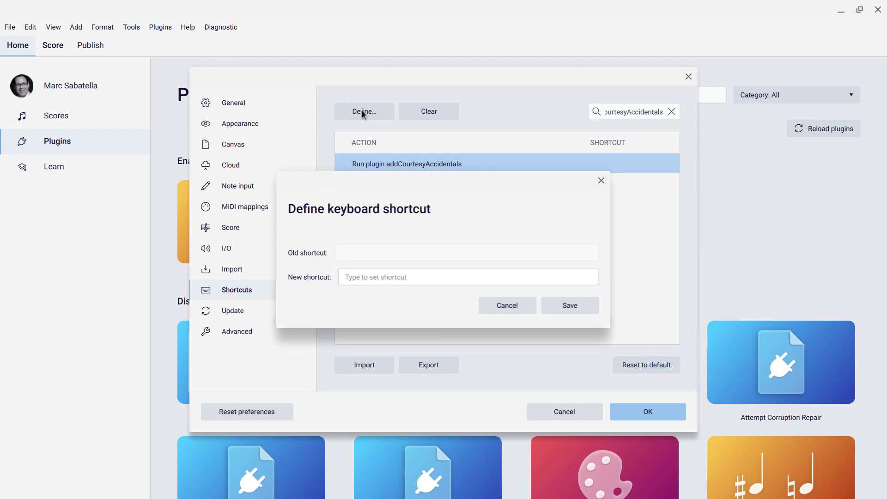
{"action": "key", "text": "y"}
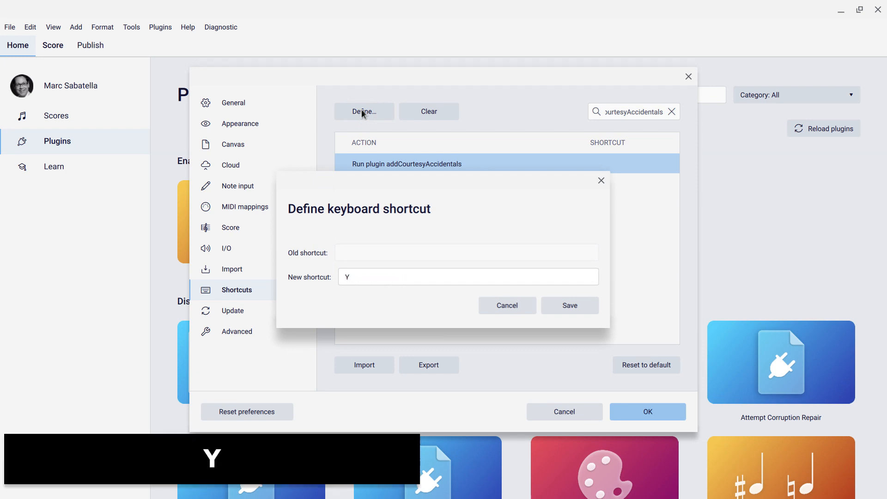
{"action": "left_click", "coordinate": [570, 309]}
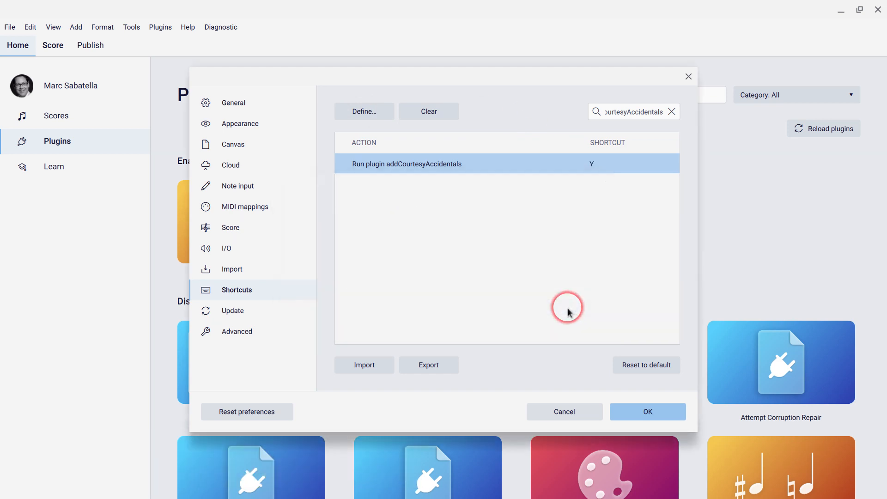
{"action": "left_click", "coordinate": [648, 411]}
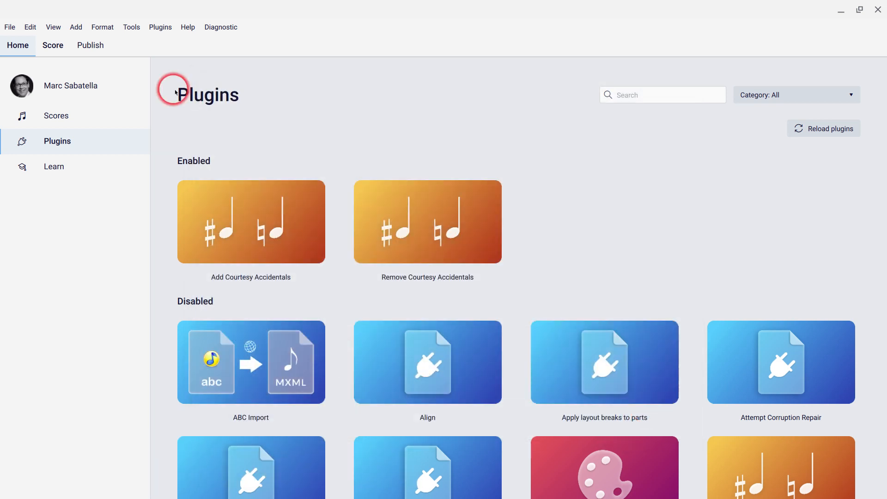
Return to the score, select all of it and run Add Courtesy Accidentals through its assigned Y shortcut.
{"action": "left_click", "coordinate": [53, 45]}
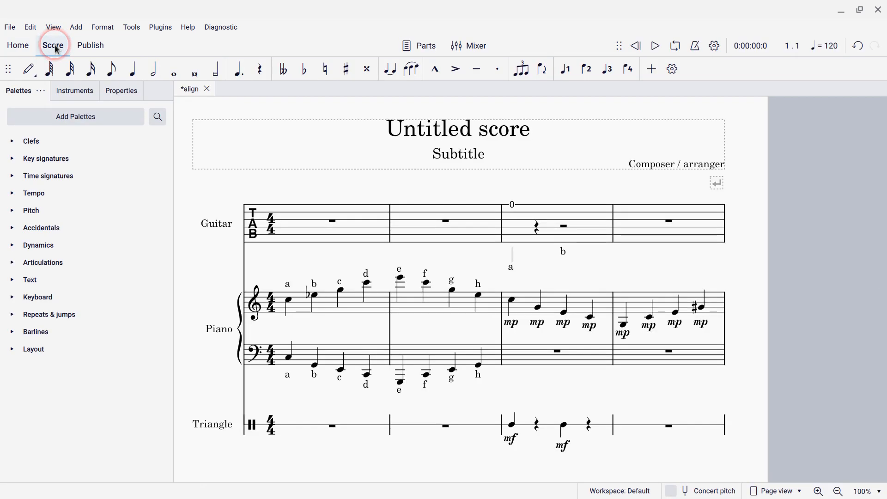
{"action": "key", "text": "ctrl+a"}
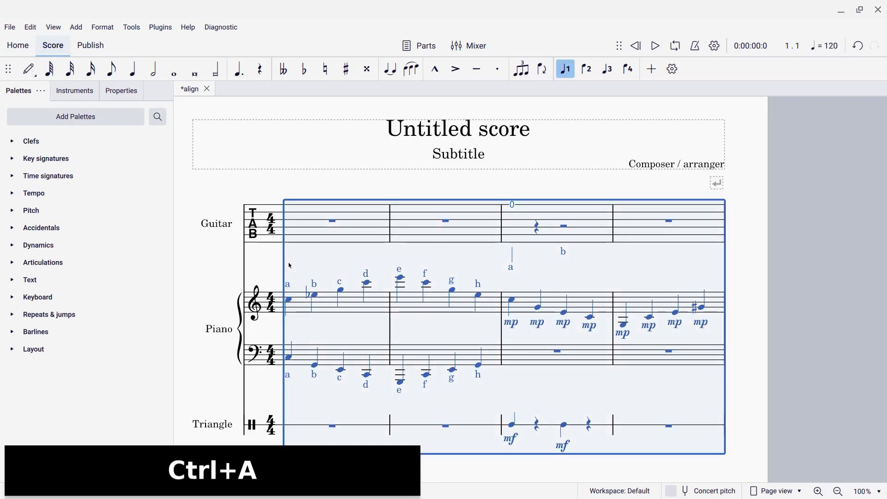
{"action": "key", "text": "y"}
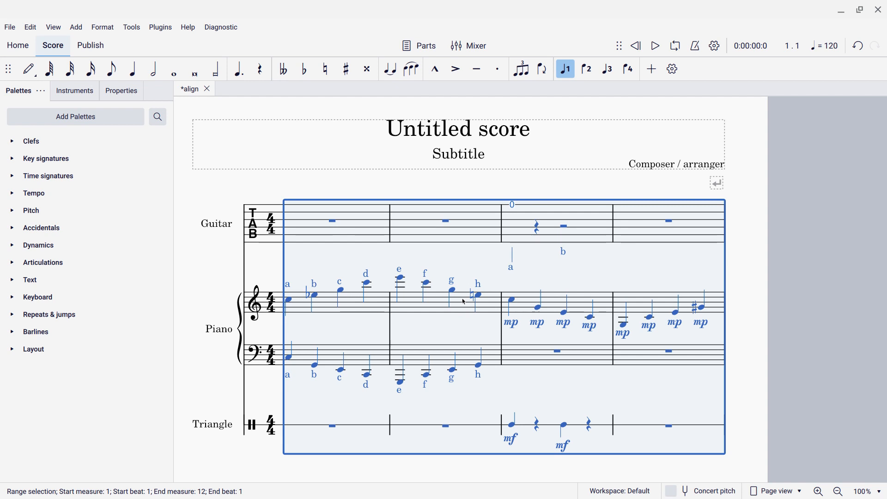
Switch to the web browser, go back to the musescore.org home page and open its downloadable plugins listing.
{"action": "key", "text": "alt+Tab"}
{"action": "key", "text": "alt+Tab"}
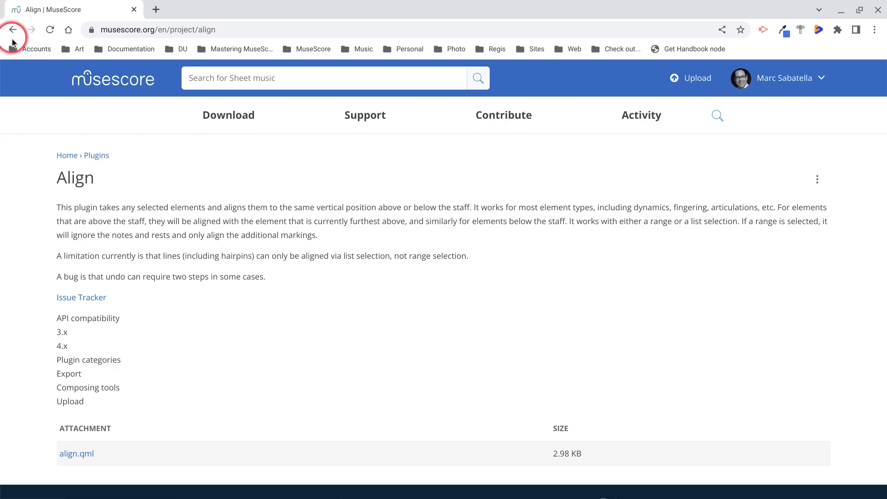
{"action": "left_click", "coordinate": [10, 30]}
{"action": "left_click", "coordinate": [10, 30]}
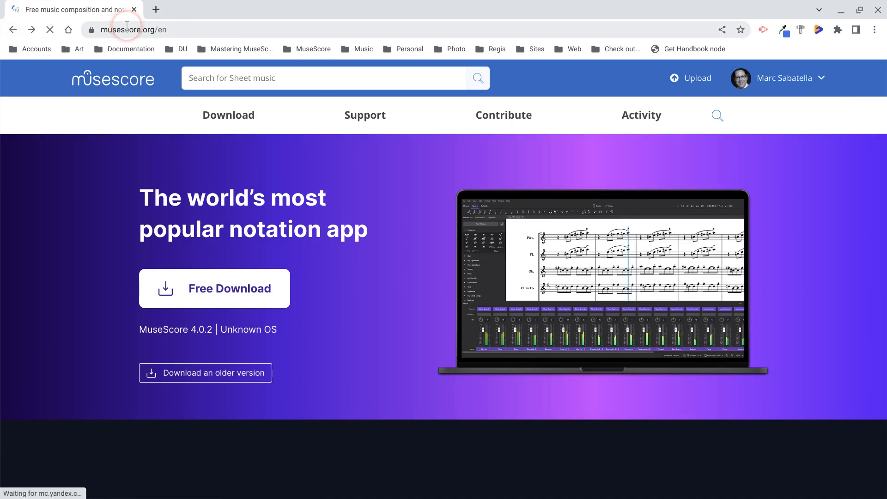
{"action": "mouse_move", "coordinate": [225, 114]}
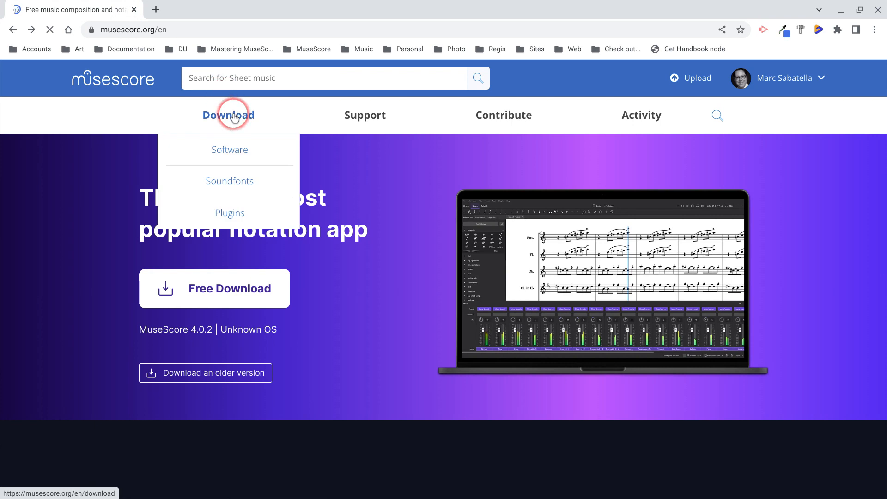
{"action": "left_click", "coordinate": [233, 211]}
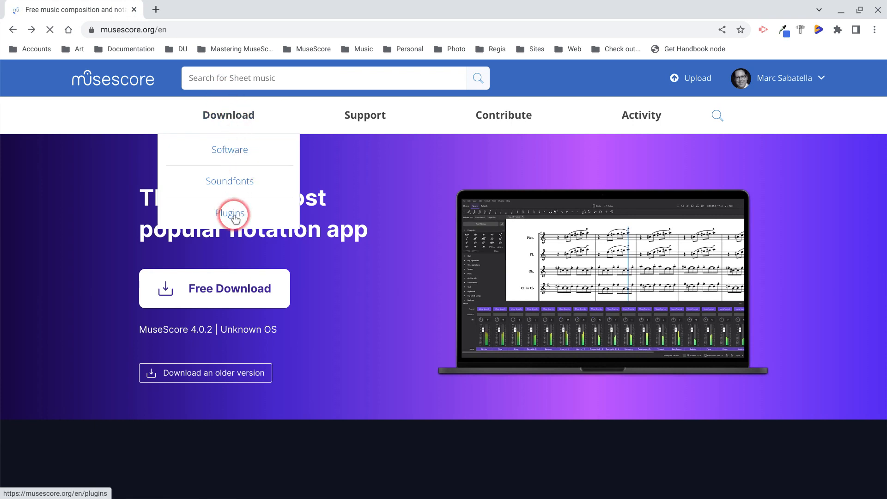
Look through the plugin listing, examining the titles, API compatibility and categories of the available plugins.
{"action": "scroll", "coordinate": [235, 219], "scroll_direction": "down", "scroll_amount": 8}
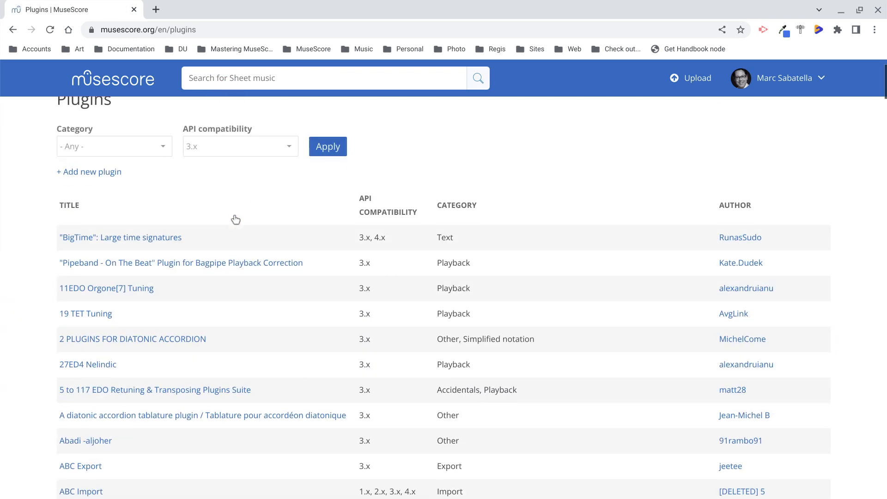
{"action": "scroll", "coordinate": [236, 219], "scroll_direction": "down", "scroll_amount": 16}
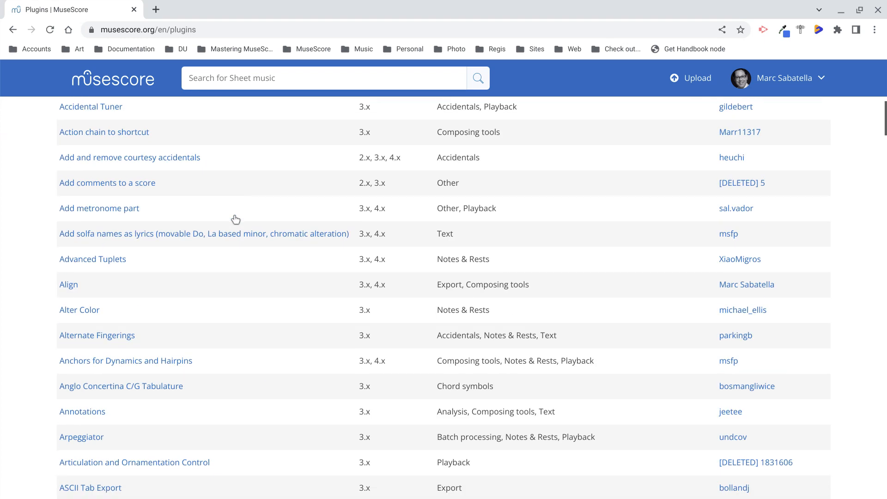
{"action": "scroll", "coordinate": [235, 219], "scroll_direction": "down", "scroll_amount": 18}
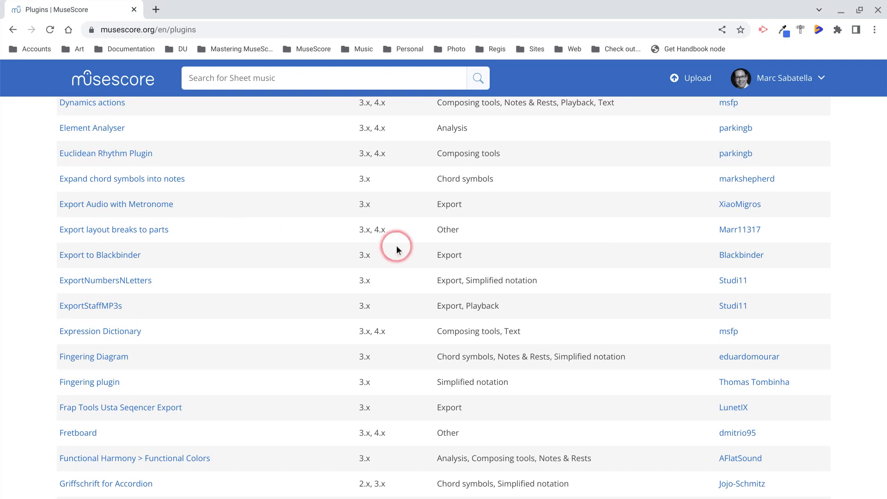
{"action": "scroll", "coordinate": [396, 245], "scroll_direction": "up", "scroll_amount": 8}
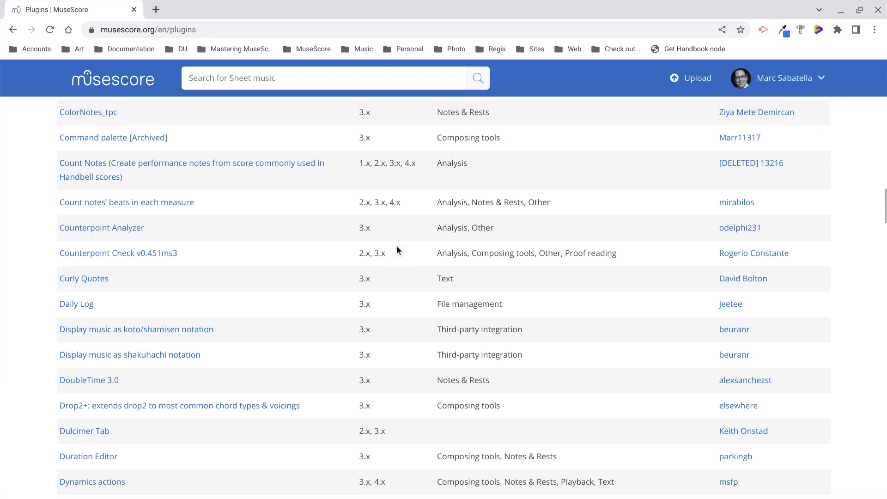
{"action": "scroll", "coordinate": [396, 245], "scroll_direction": "up", "scroll_amount": 20}
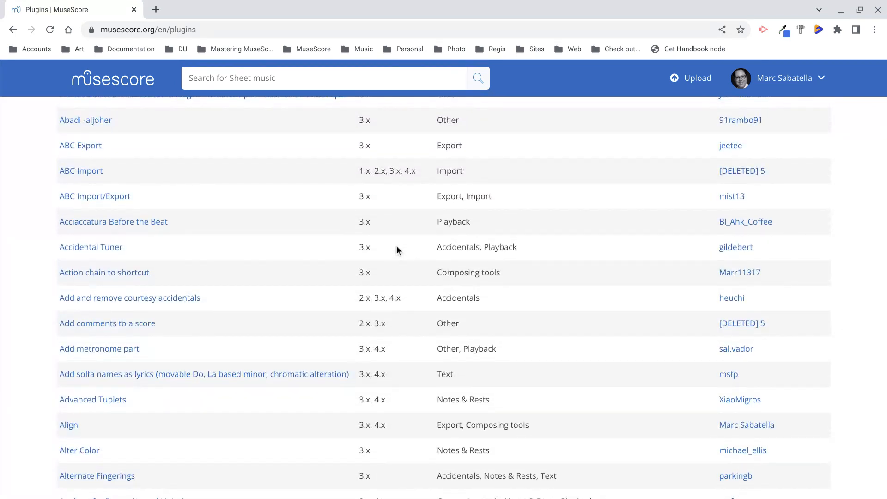
{"action": "scroll", "coordinate": [397, 247], "scroll_direction": "up", "scroll_amount": 6}
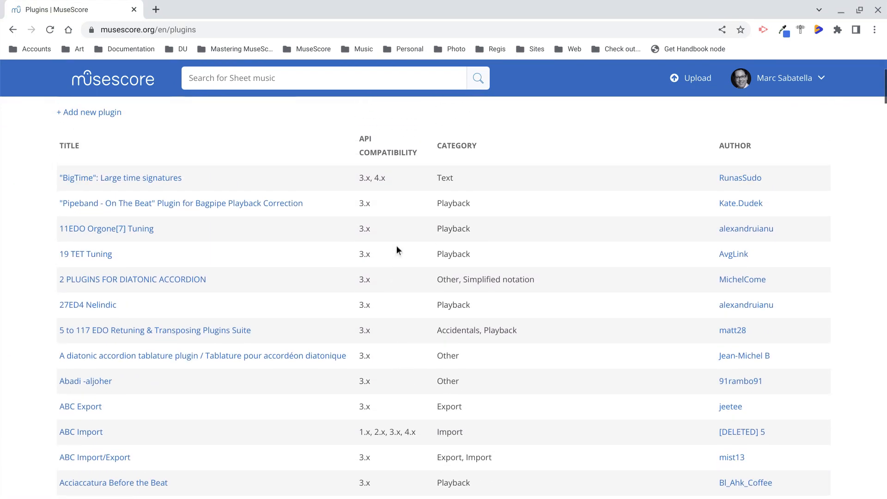
{"action": "scroll", "coordinate": [7, 296], "scroll_direction": "down", "scroll_amount": 4}
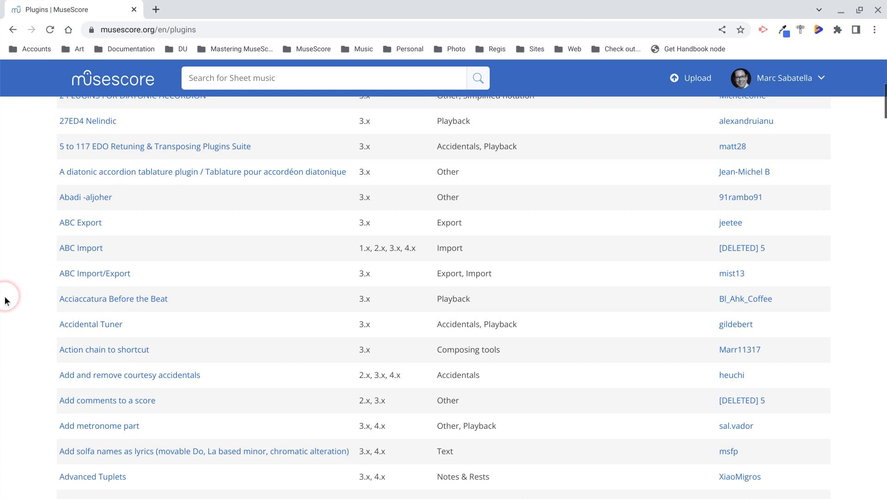
{"action": "scroll", "coordinate": [6, 298], "scroll_direction": "down", "scroll_amount": 6}
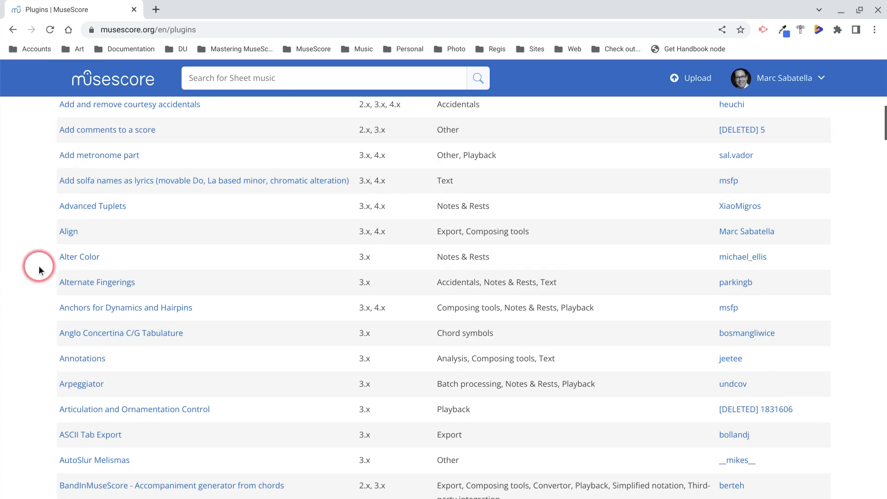
Open the Align plugin's project page and start downloading its align.qml attachment.
{"action": "left_click", "coordinate": [72, 232]}
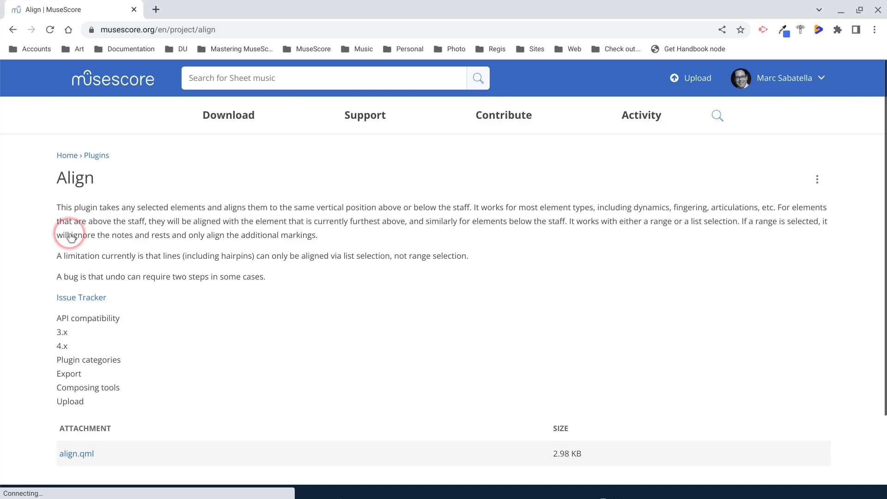
{"action": "scroll", "coordinate": [164, 327], "scroll_direction": "down", "scroll_amount": 3}
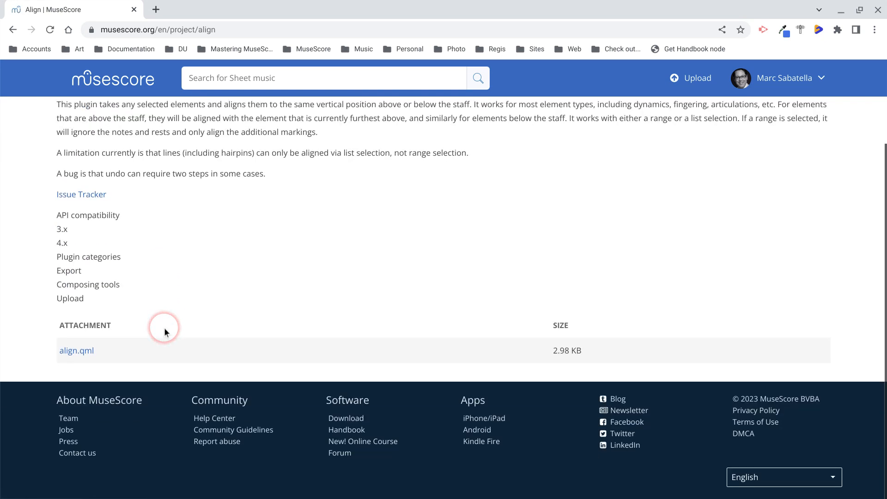
{"action": "left_click", "coordinate": [81, 356]}
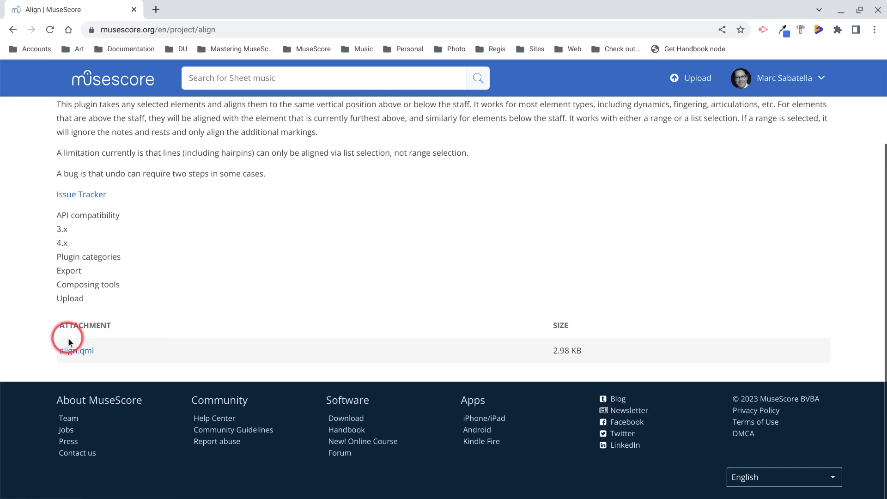
{"action": "left_click", "coordinate": [69, 352]}
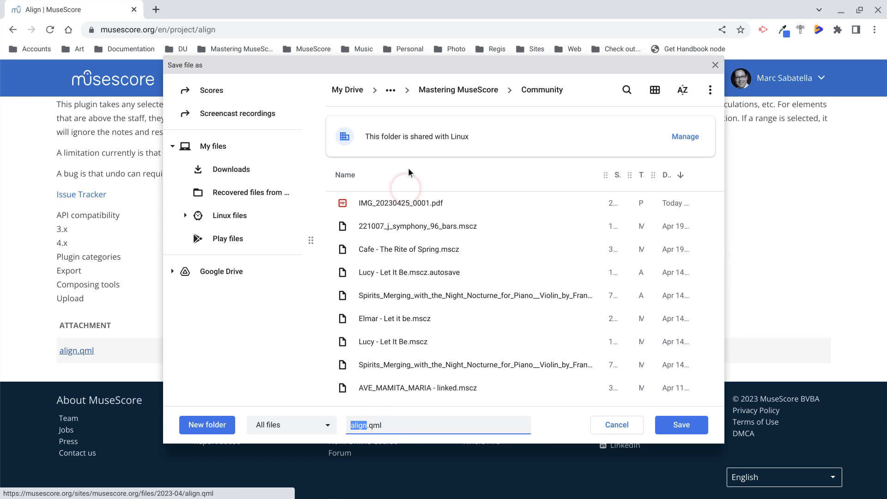
Browse to the MuseScore Plugins folder as the save location for align.qml, examine its files, and cancel the save.
{"action": "left_click", "coordinate": [437, 89]}
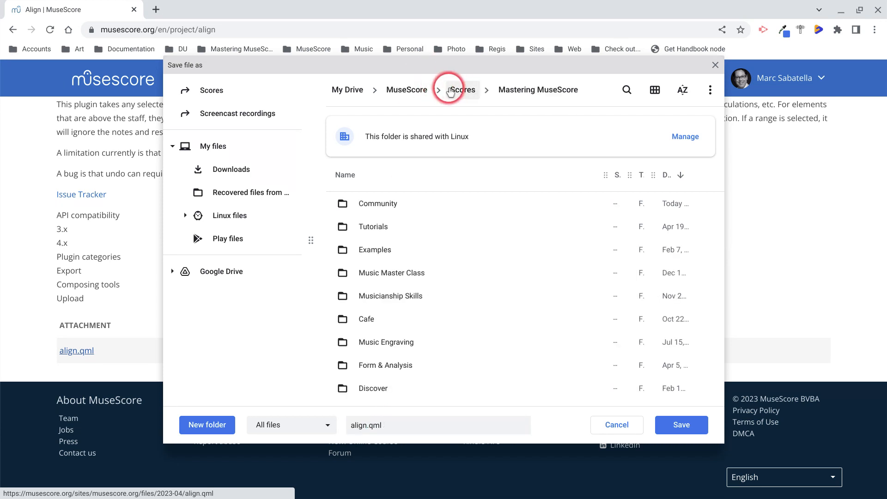
{"action": "left_click", "coordinate": [459, 89]}
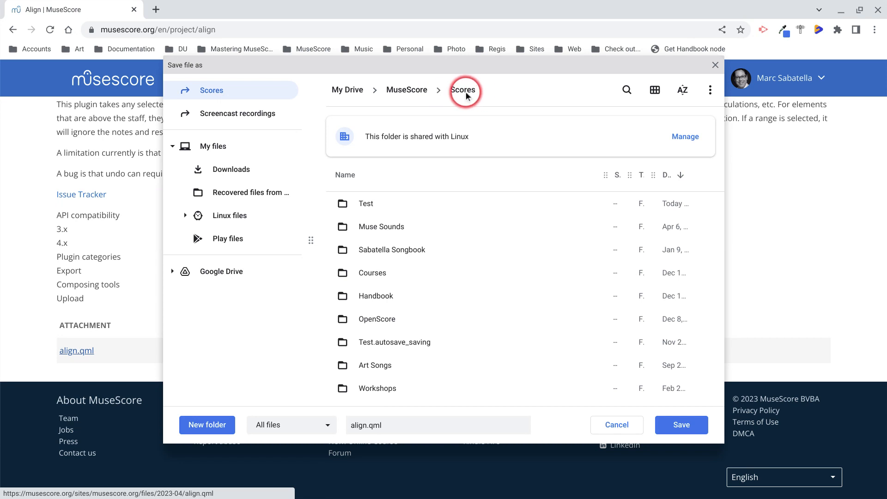
{"action": "left_click", "coordinate": [422, 97]}
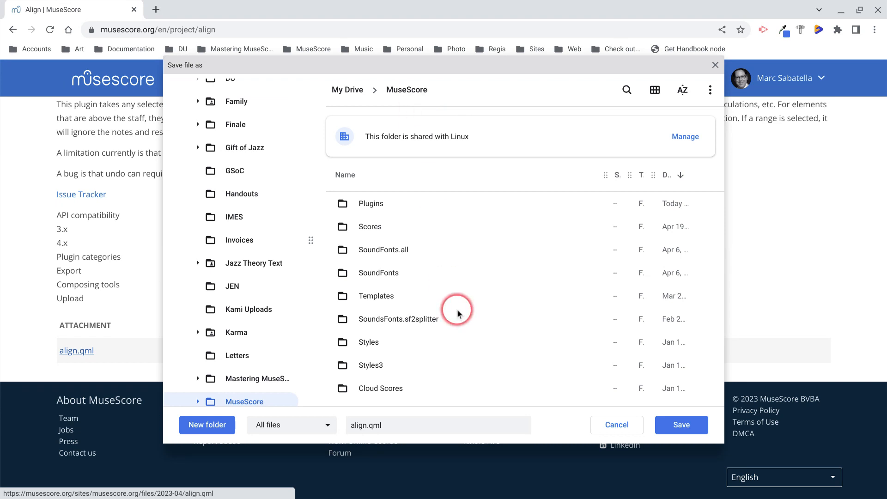
{"action": "double_click", "coordinate": [368, 205]}
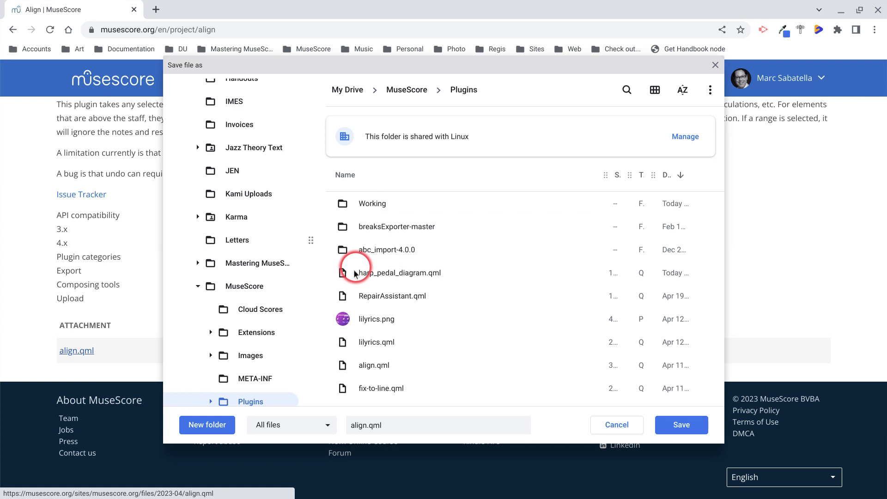
{"action": "scroll", "coordinate": [396, 336], "scroll_direction": "down", "scroll_amount": 5}
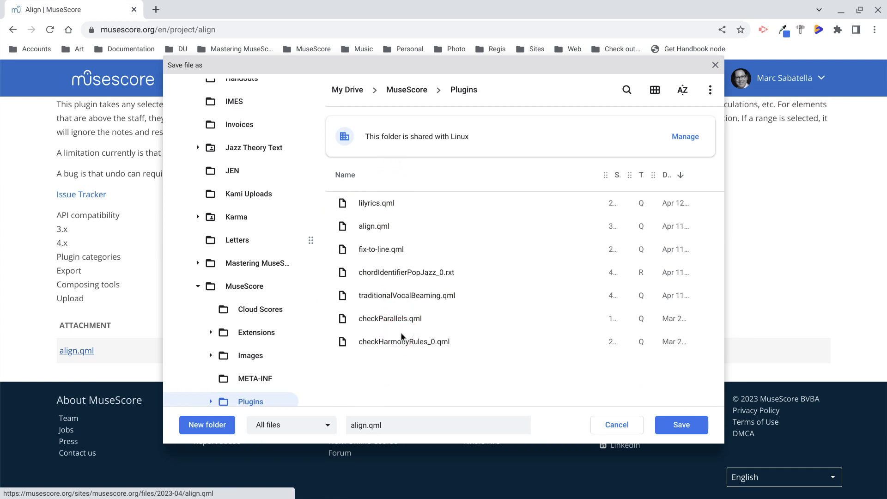
{"action": "left_click", "coordinate": [372, 228]}
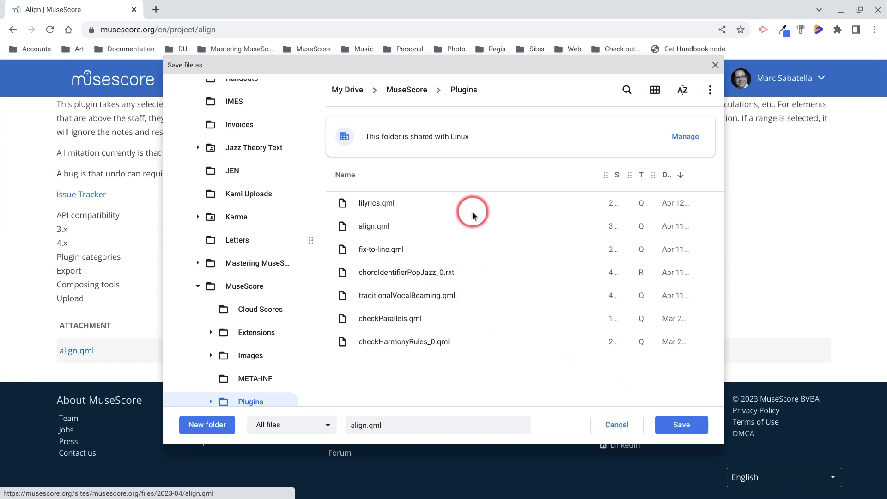
{"action": "scroll", "coordinate": [473, 211], "scroll_direction": "down", "scroll_amount": 3}
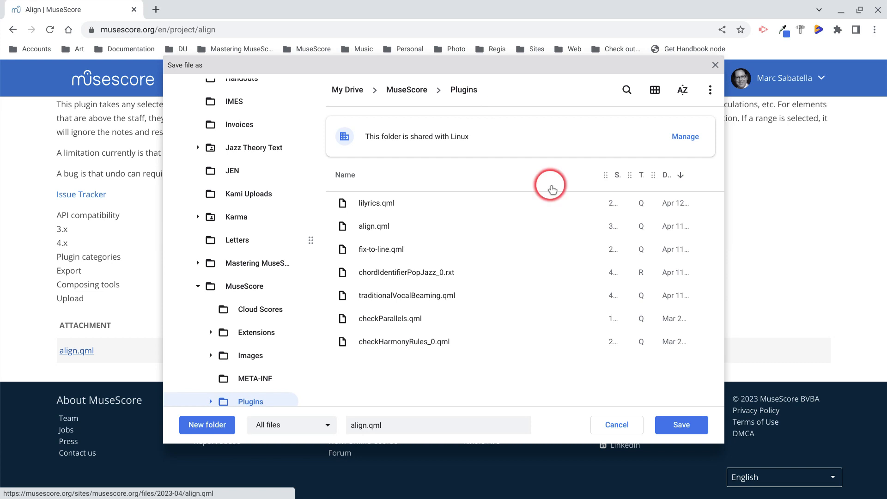
{"action": "left_click", "coordinate": [613, 426]}
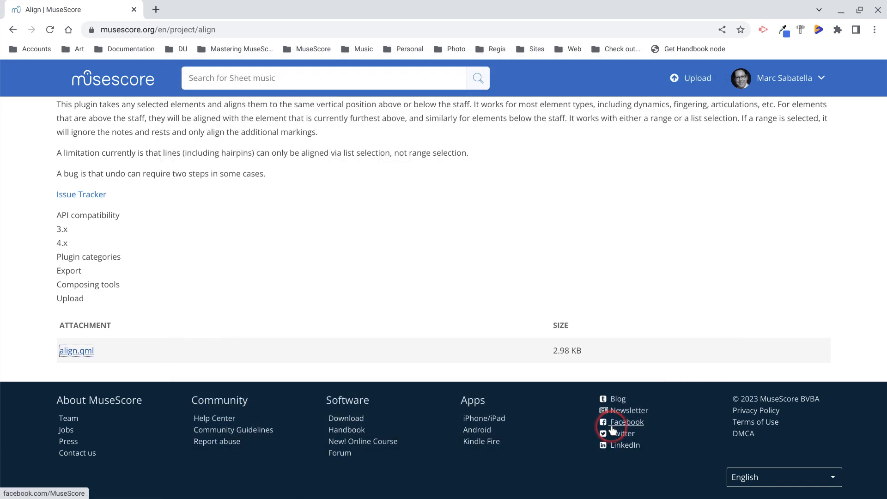
Switch back to MuseScore, clear the score selection and open the plugin manager.
{"action": "key", "text": "alt+Tab"}
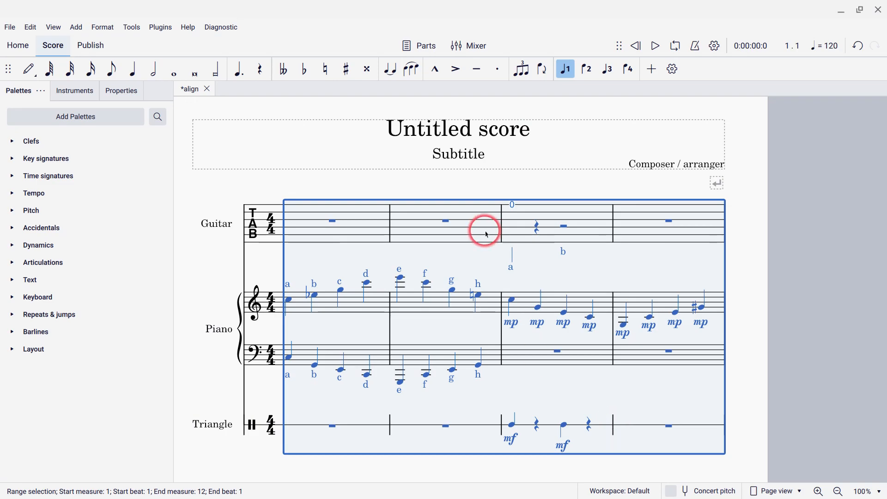
{"action": "left_click", "coordinate": [336, 182]}
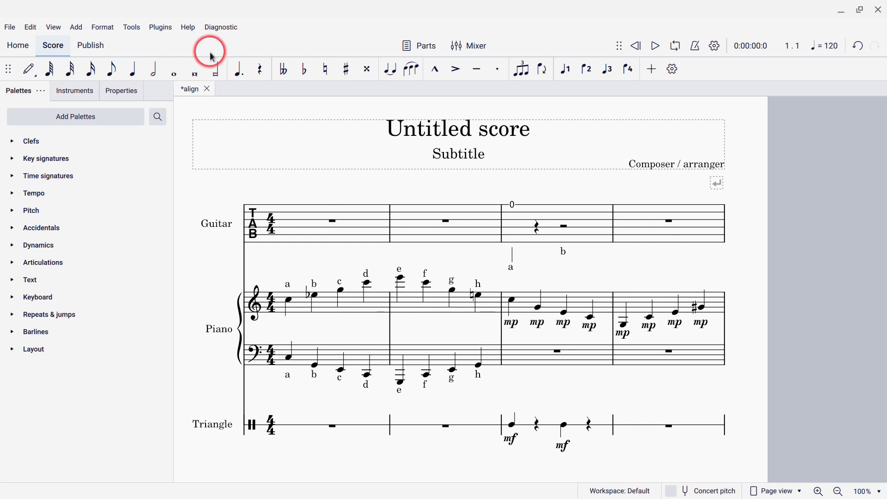
{"action": "left_click", "coordinate": [159, 26]}
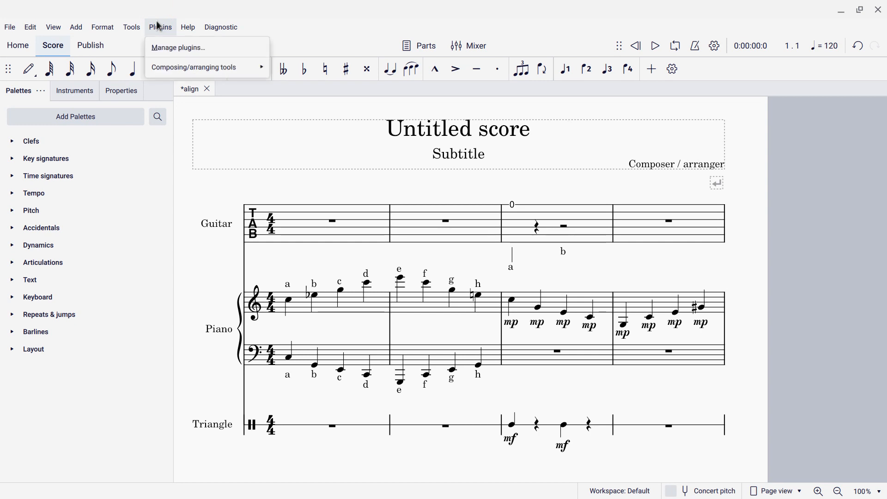
{"action": "left_click", "coordinate": [160, 48]}
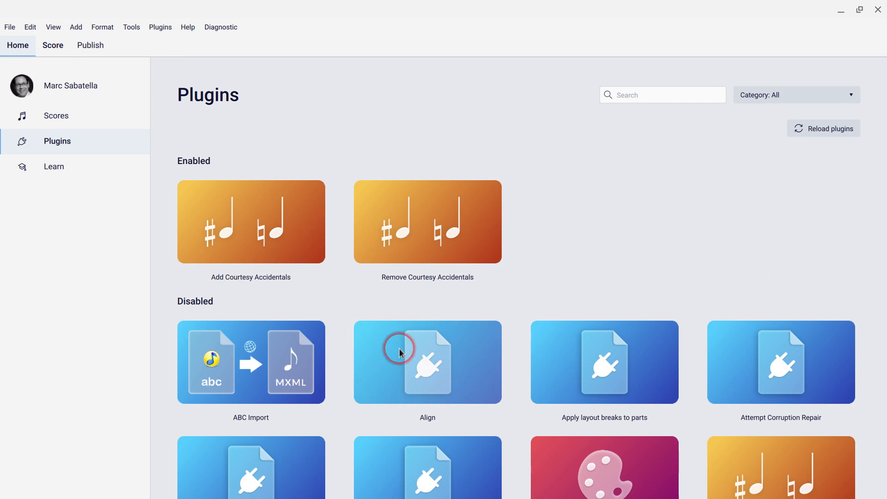
Define L as the keyboard shortcut for running the Align plugin and save the preferences.
{"action": "left_click_drag", "start_coordinate": [399, 348], "coordinate": [406, 222]}
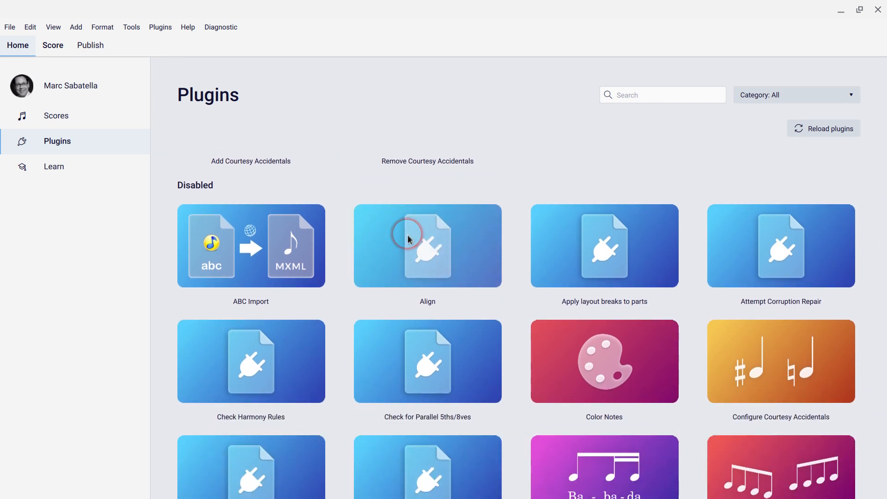
{"action": "left_click", "coordinate": [407, 237]}
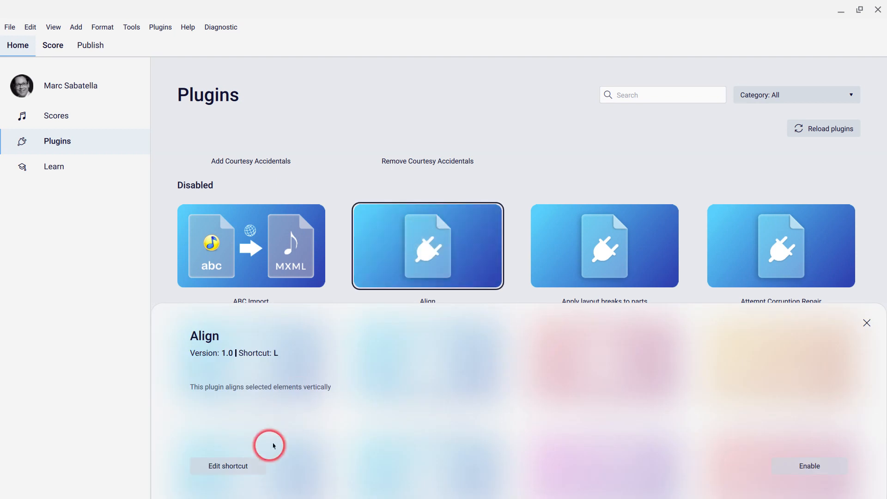
{"action": "left_click", "coordinate": [244, 465]}
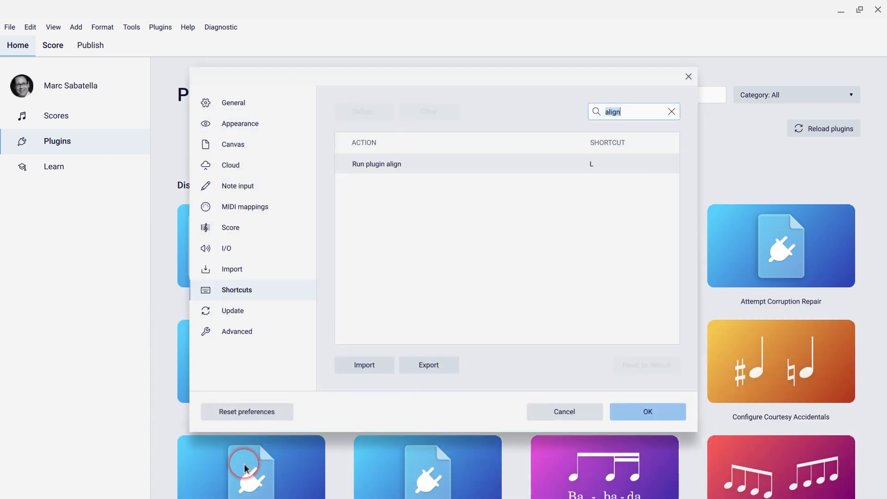
{"action": "left_click", "coordinate": [381, 165]}
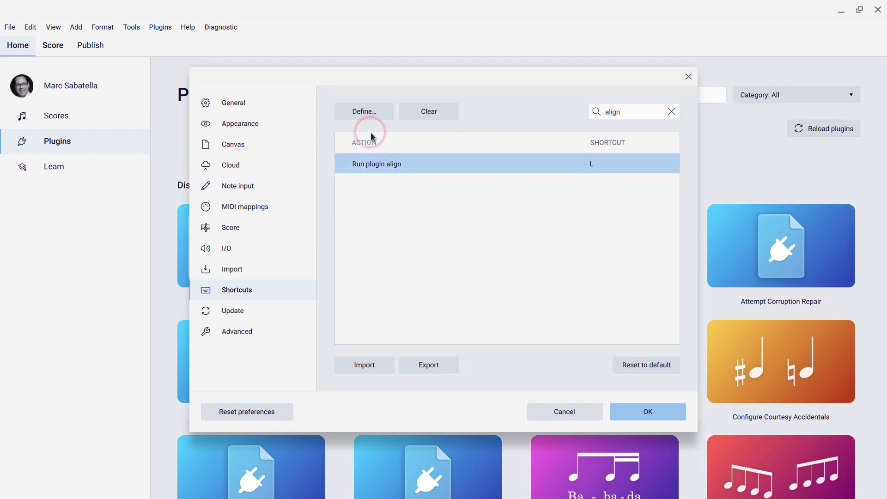
{"action": "left_click", "coordinate": [364, 112]}
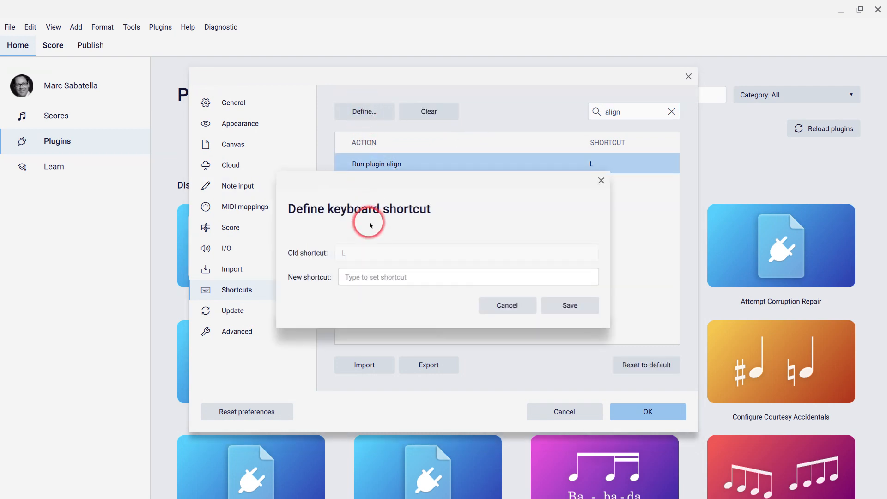
{"action": "key", "text": "l"}
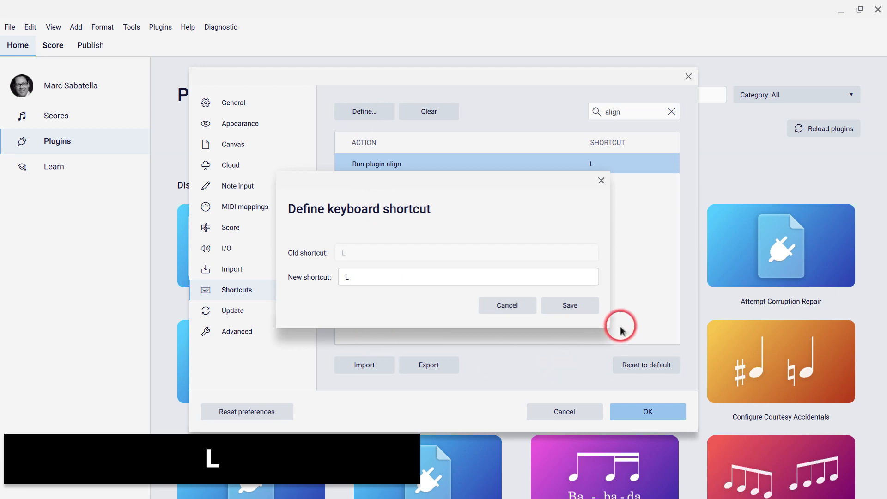
{"action": "left_click", "coordinate": [573, 303]}
{"action": "left_click", "coordinate": [639, 411]}
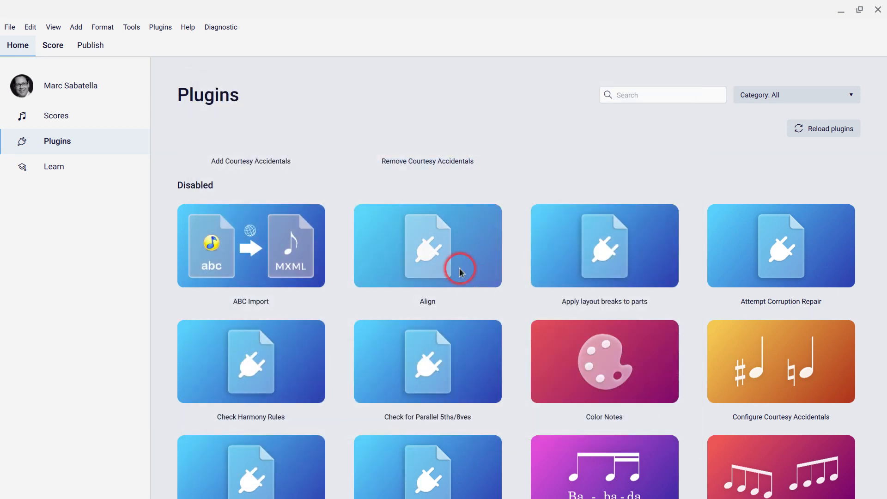
Enable the Align plugin and check its entry and shortcut among the plugins available in the align score.
{"action": "left_click", "coordinate": [444, 259]}
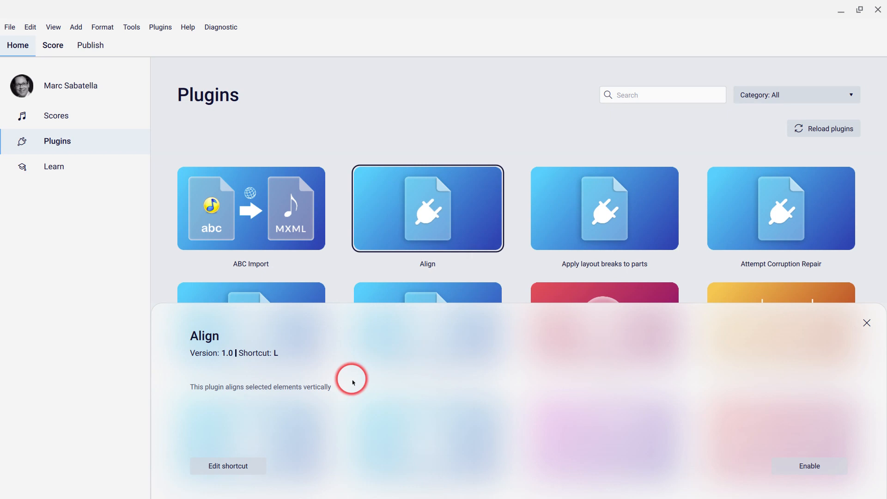
{"action": "left_click", "coordinate": [811, 464]}
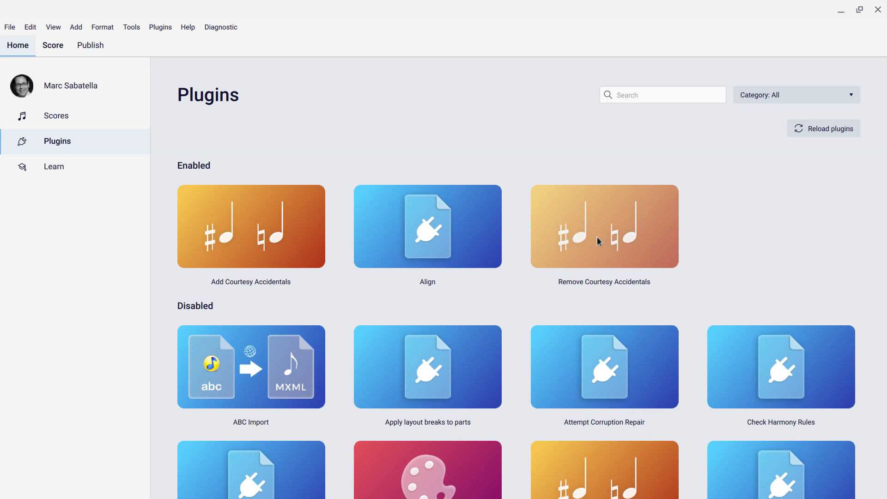
{"action": "left_click", "coordinate": [42, 48]}
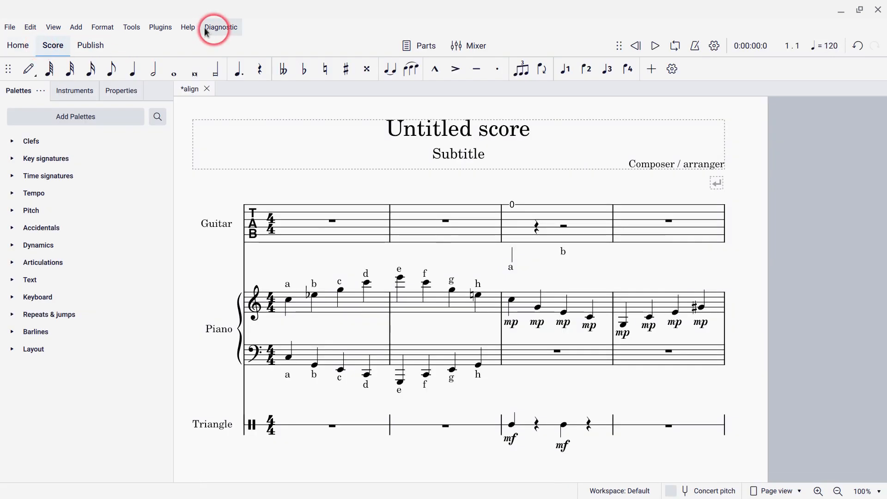
{"action": "left_click", "coordinate": [162, 29]}
{"action": "left_click", "coordinate": [168, 94]}
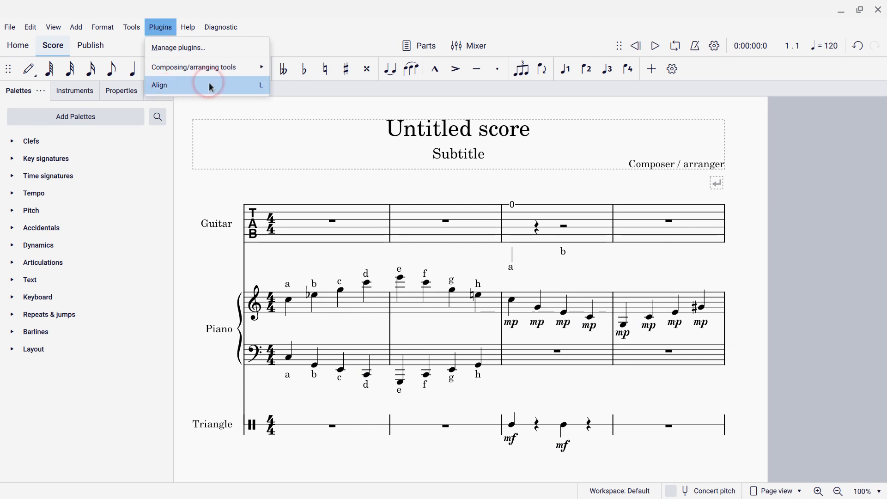
{"action": "left_click", "coordinate": [255, 86]}
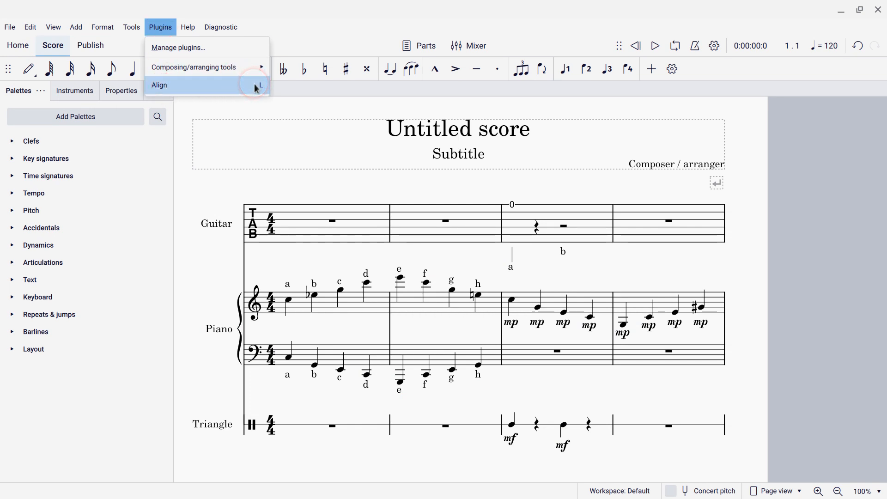
{"action": "left_click", "coordinate": [310, 185]}
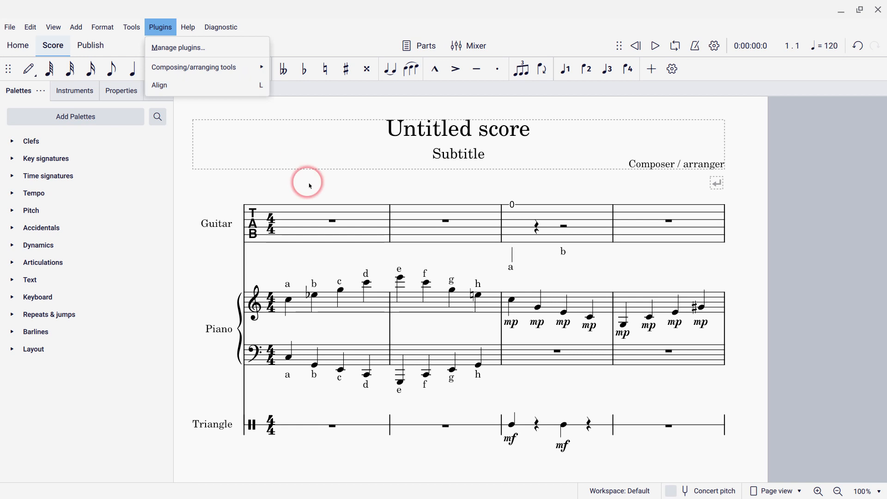
Align the letters a to h above the piano's treble staff across measures 1 and 2 with the Align plugin.
{"action": "left_click", "coordinate": [354, 303]}
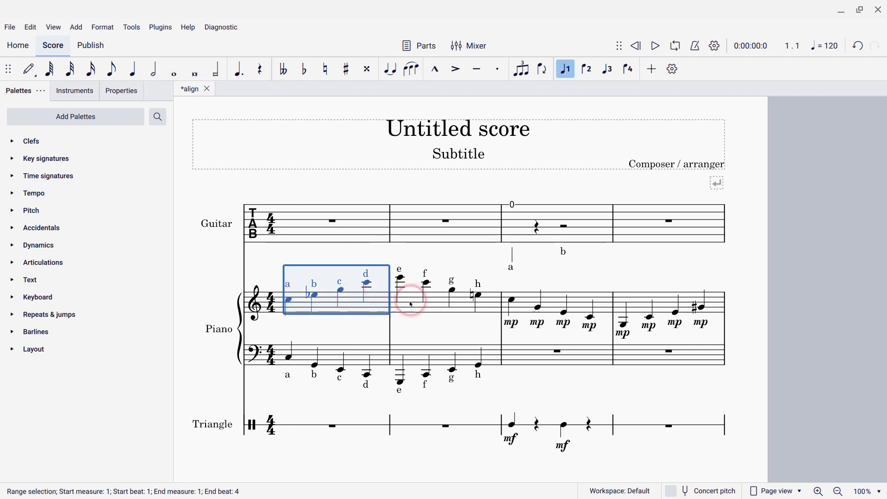
{"action": "left_click", "coordinate": [441, 305], "text": "shift"}
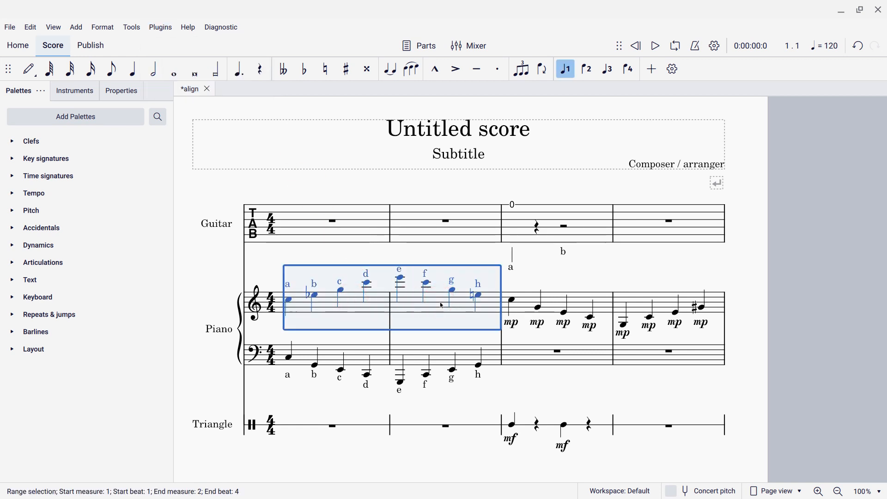
{"action": "left_click", "coordinate": [290, 272]}
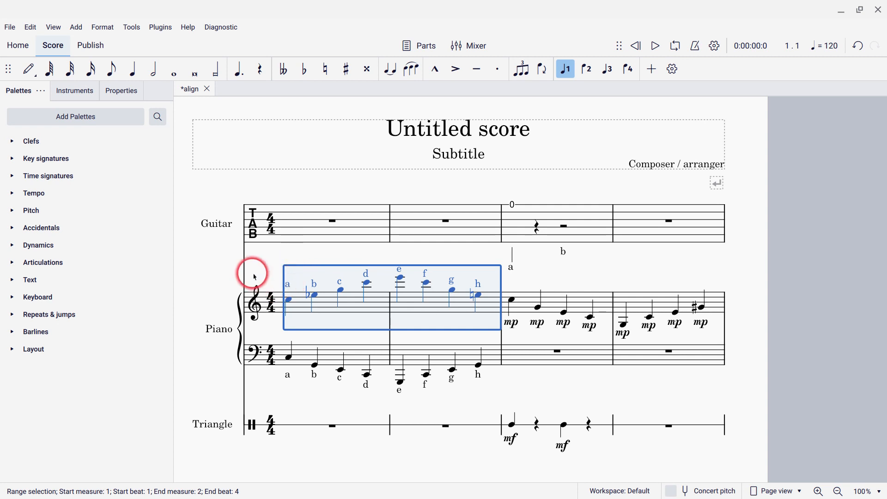
{"action": "key", "text": "l"}
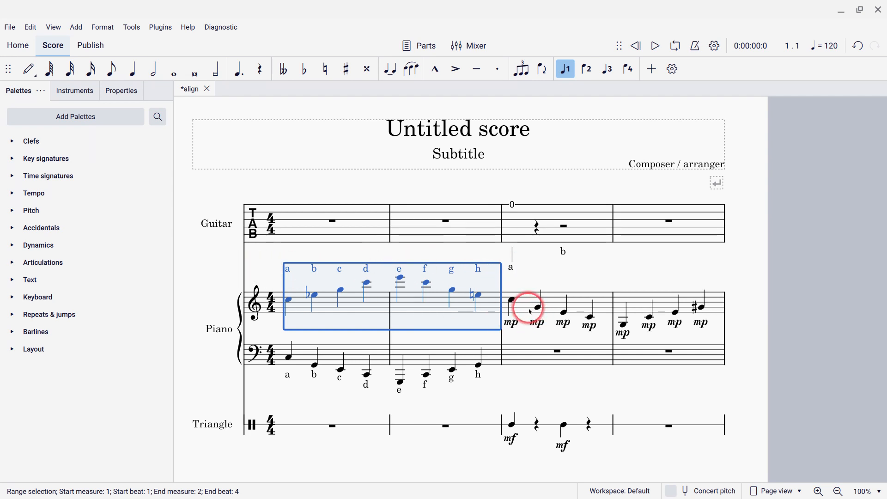
Align the letters a to h below the piano's bass staff across measures 1 and 2 with the Align plugin.
{"action": "left_click", "coordinate": [297, 352]}
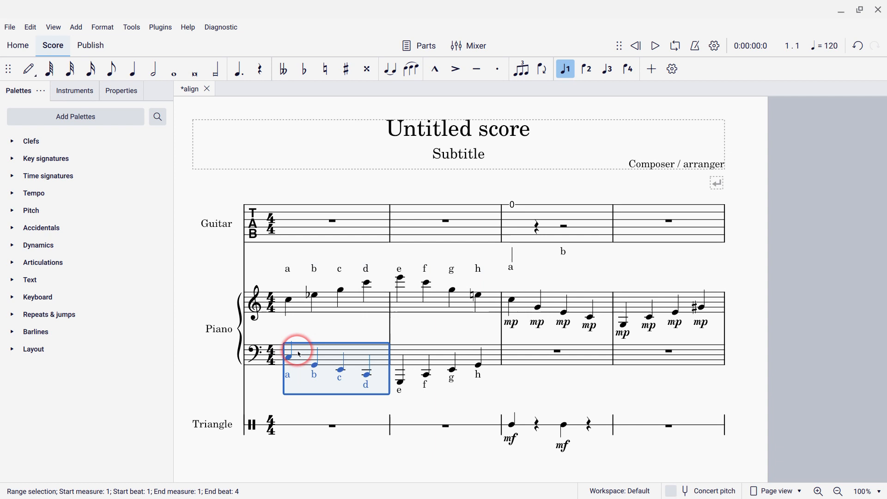
{"action": "left_click", "coordinate": [445, 357], "text": "shift"}
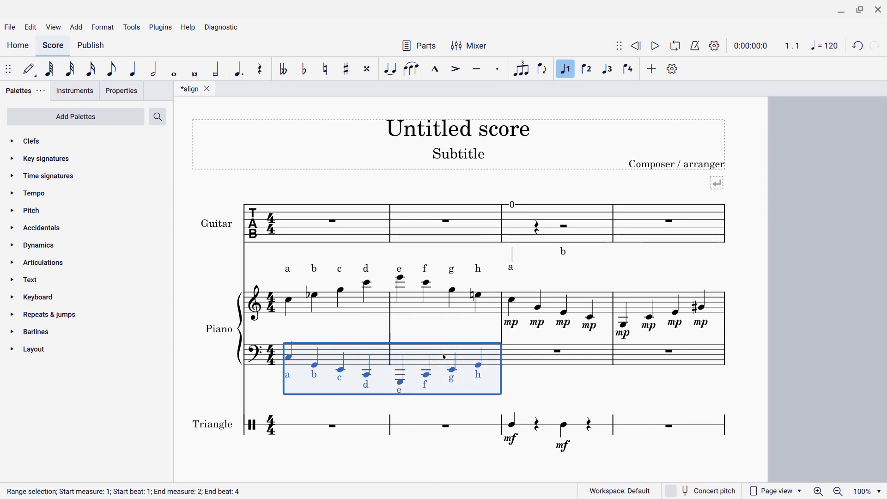
{"action": "key", "text": "l"}
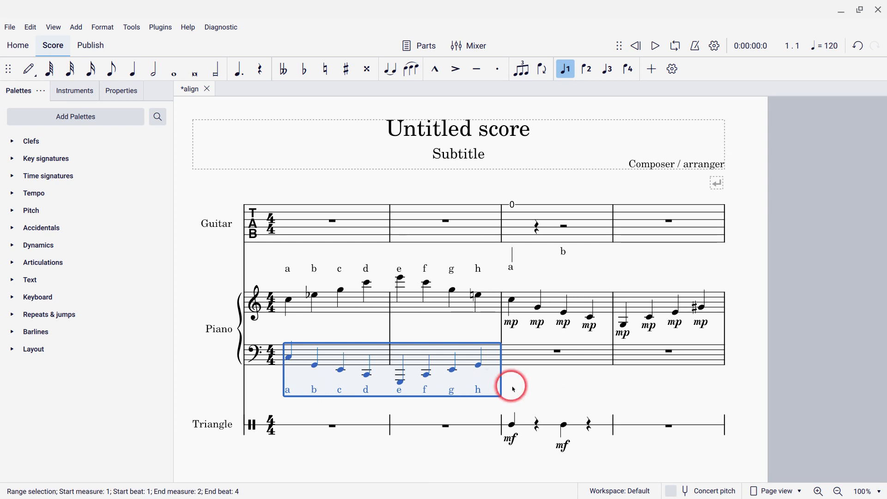
Align the accents above the piano's treble staff in measure 7 with the Align plugin.
{"action": "scroll", "coordinate": [513, 389], "scroll_direction": "down", "scroll_amount": 3}
{"action": "scroll", "coordinate": [514, 390], "scroll_direction": "down", "scroll_amount": 3}
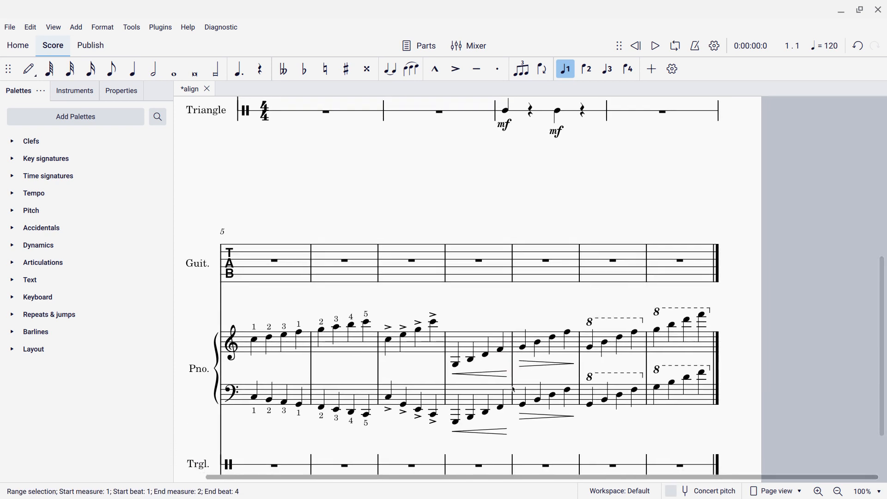
{"action": "left_click", "coordinate": [419, 347]}
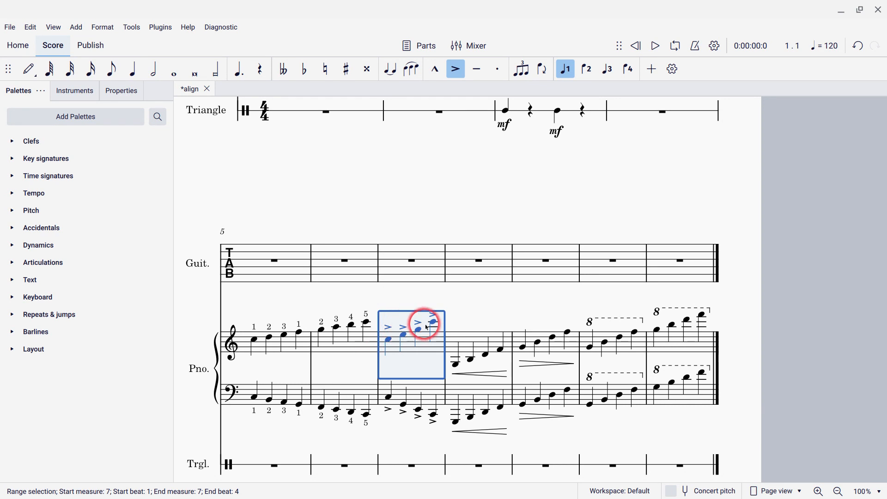
{"action": "key", "text": "l"}
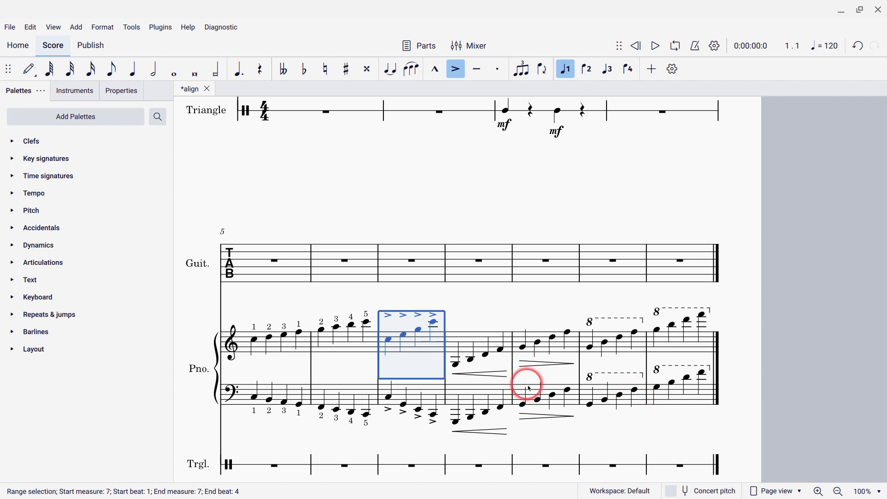
Select the crescendo and diminuendo hairpins below the piano's treble staff in measures 8 and 9 together and align them.
{"action": "left_click", "coordinate": [499, 377]}
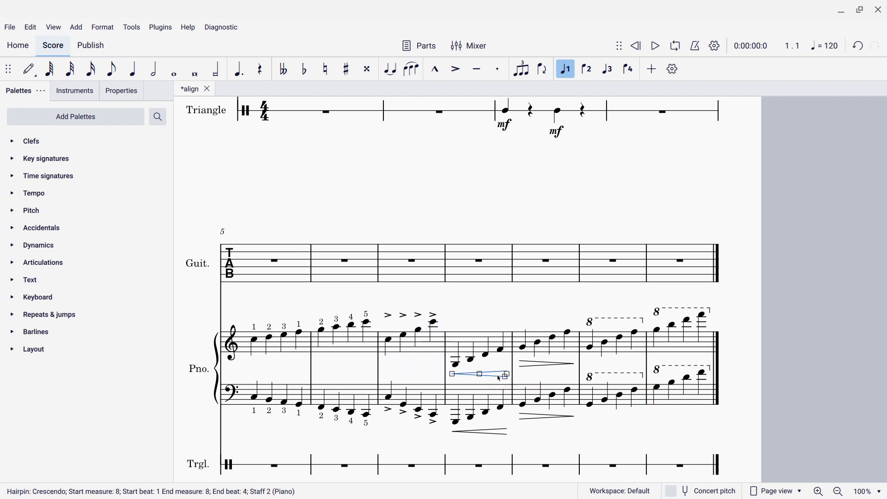
{"action": "left_click", "coordinate": [533, 368], "text": "ctrl"}
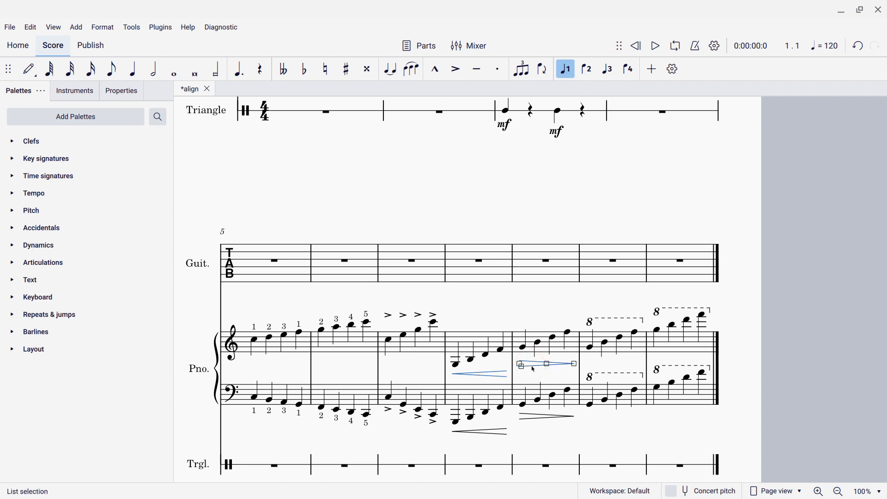
{"action": "key", "text": "l"}
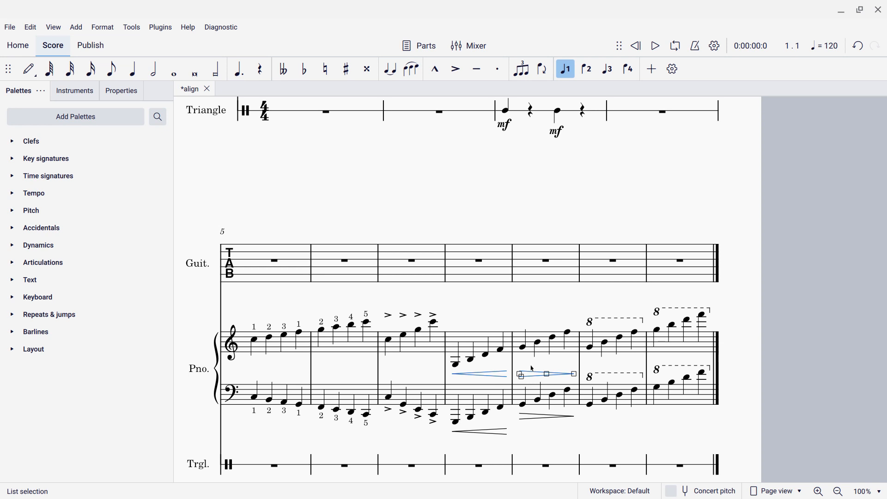
Switch to the browser, return to the MuseScore plugin listing and look through the available plugins from its beginning.
{"action": "key", "text": "alt+Tab"}
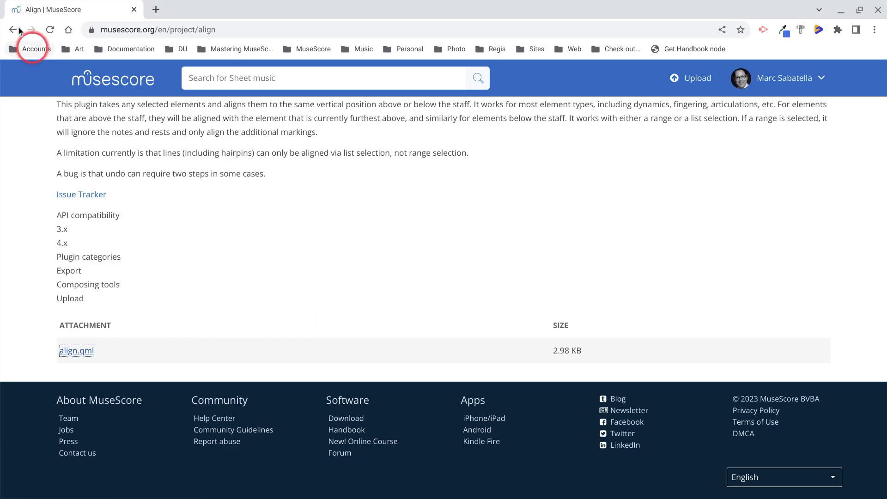
{"action": "left_click", "coordinate": [13, 29]}
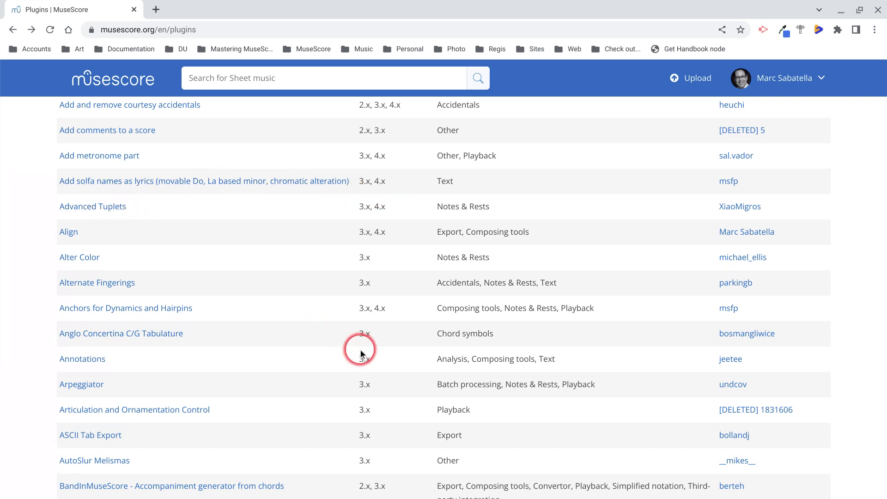
{"action": "scroll", "coordinate": [360, 352], "scroll_direction": "down", "scroll_amount": 3}
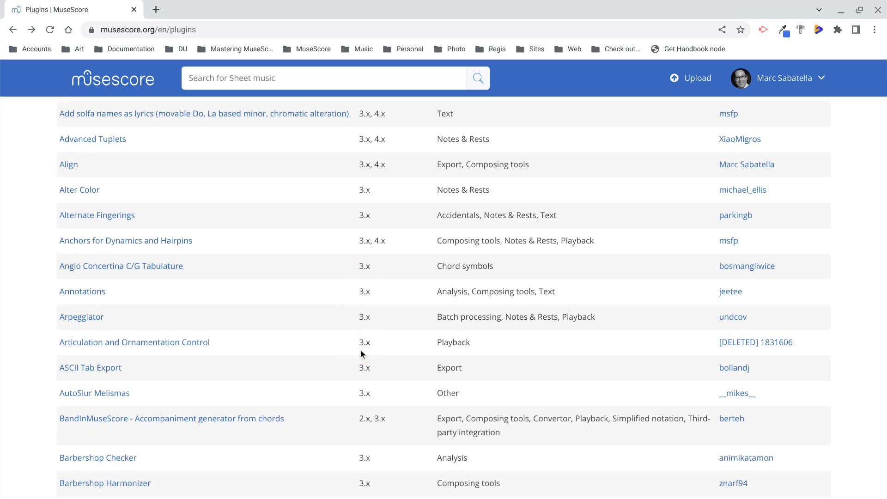
{"action": "scroll", "coordinate": [361, 350], "scroll_direction": "up", "scroll_amount": 10}
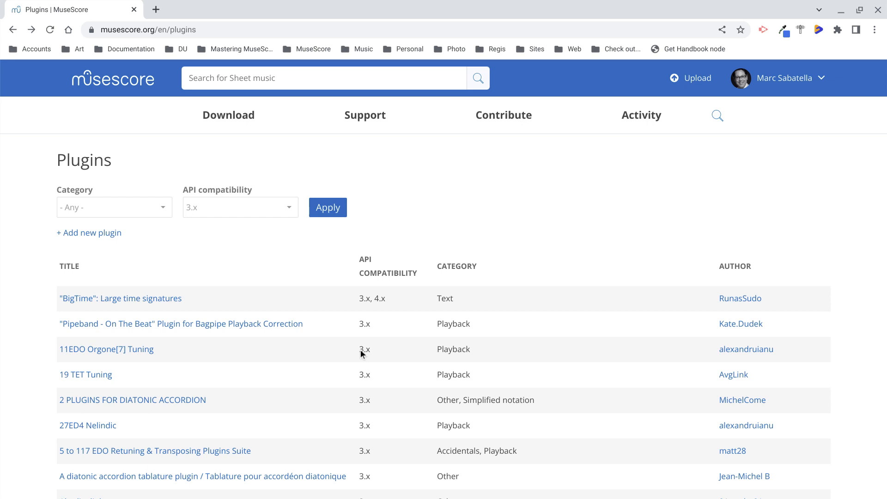
{"action": "mouse_move", "coordinate": [619, 488]}
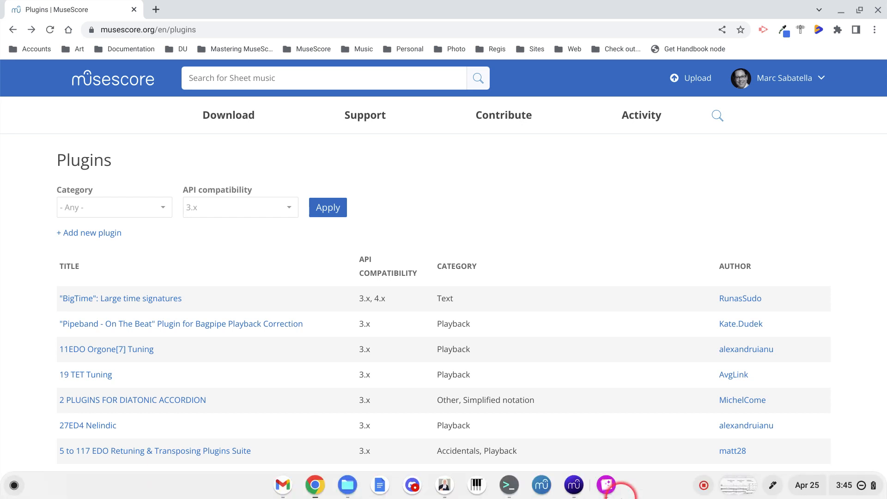